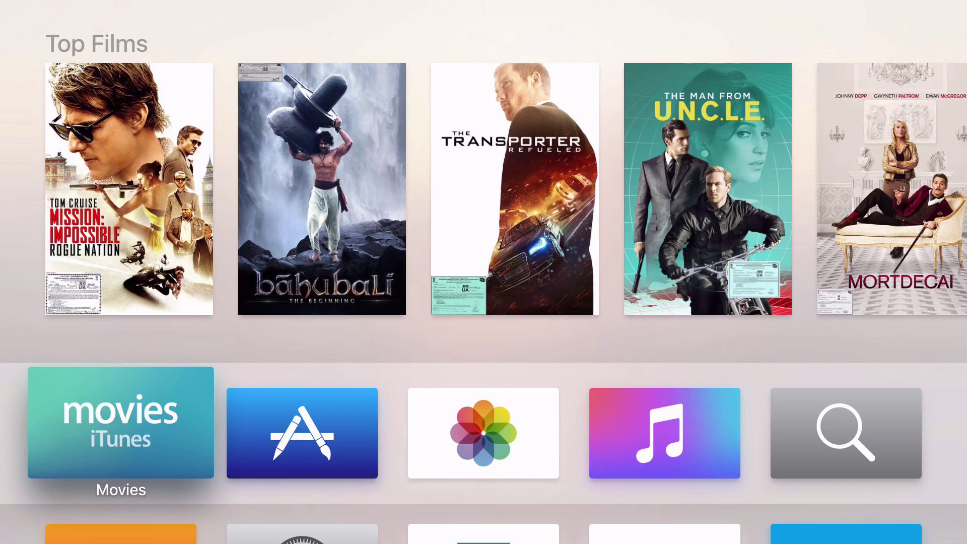
Move down the tvOS app grid and across to the Infuse tile
{"action": "key", "text": "Down"}
{"action": "key", "text": "Down"}
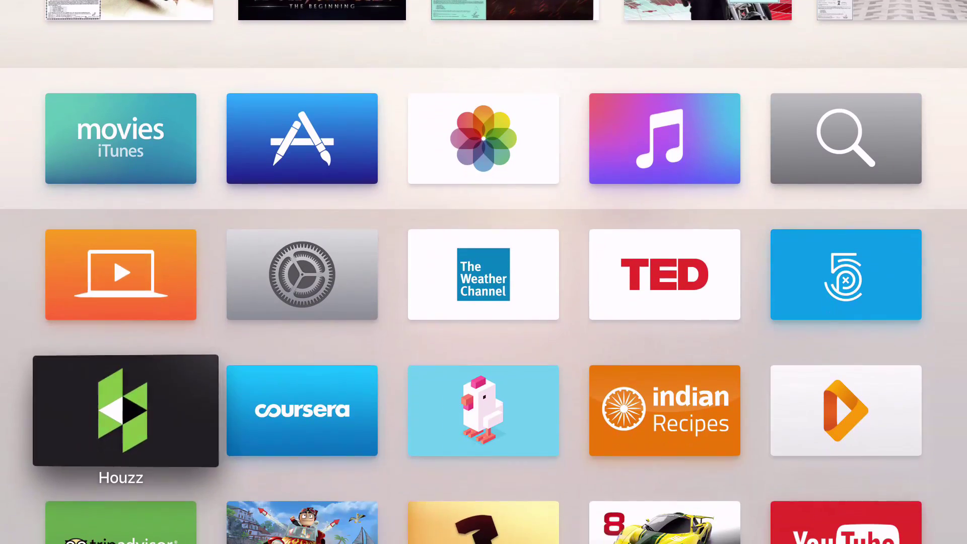
{"action": "key", "text": "Right"}
{"action": "key", "text": "Right"}
{"action": "key", "text": "Right"}
{"action": "key", "text": "Right"}
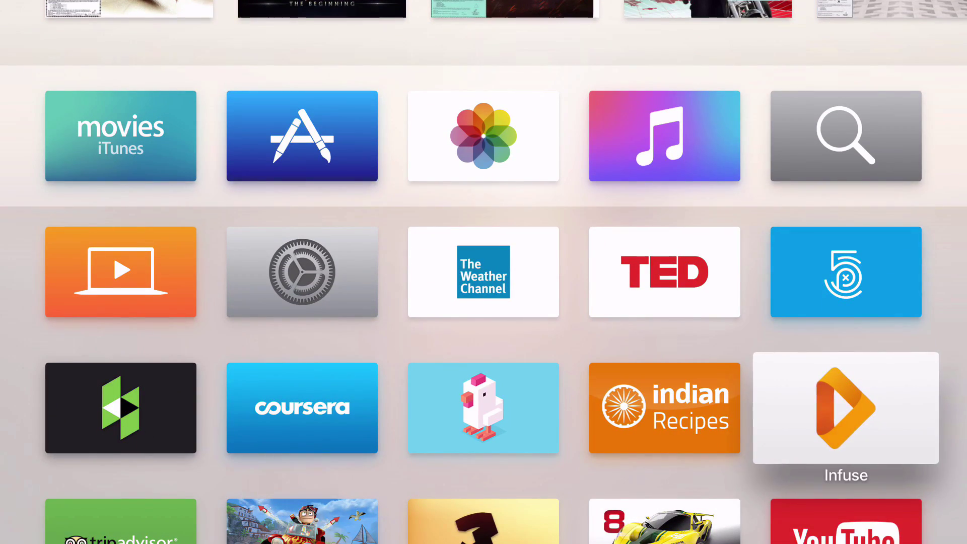
Launch Infuse and bring up the list of available network shares
{"action": "key", "text": "Return"}
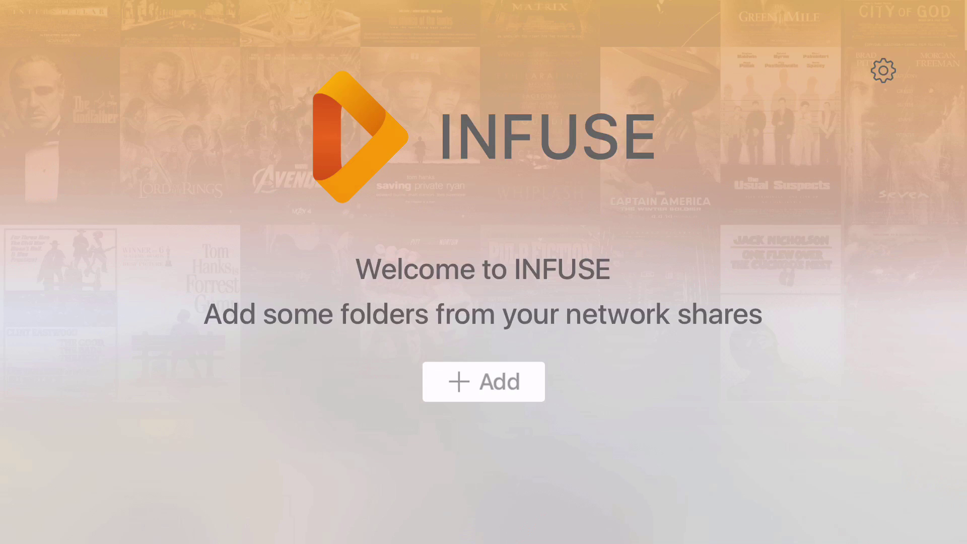
{"action": "key", "text": "Up"}
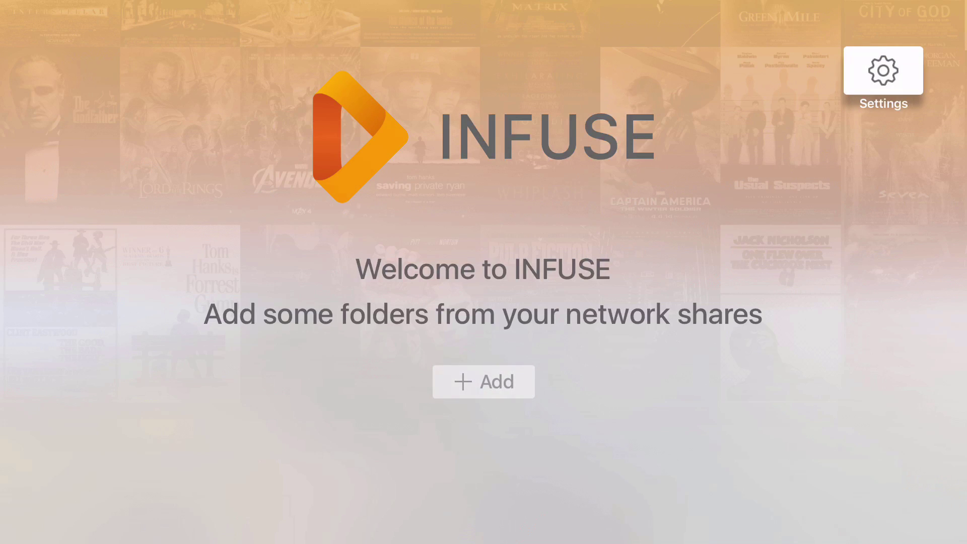
{"action": "key", "text": "Down"}
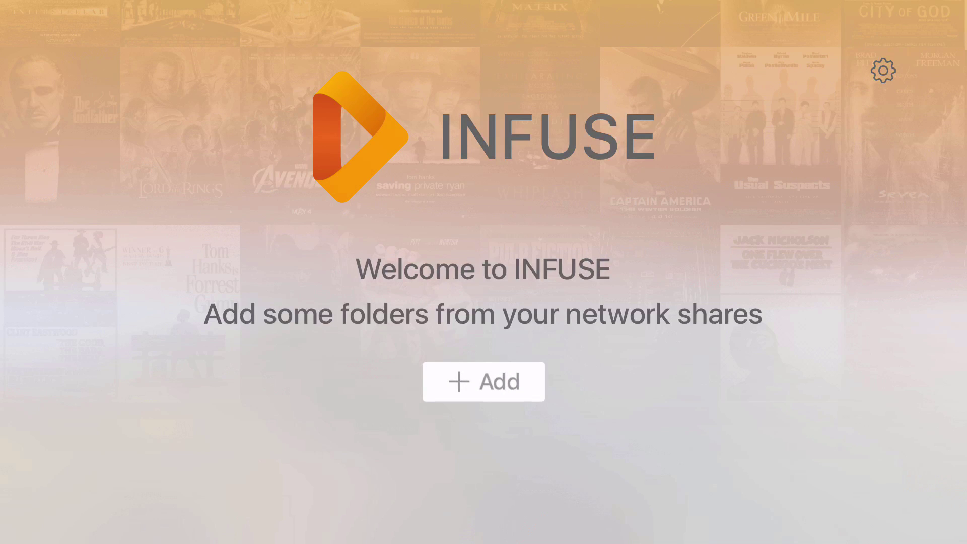
{"action": "key", "text": "Return"}
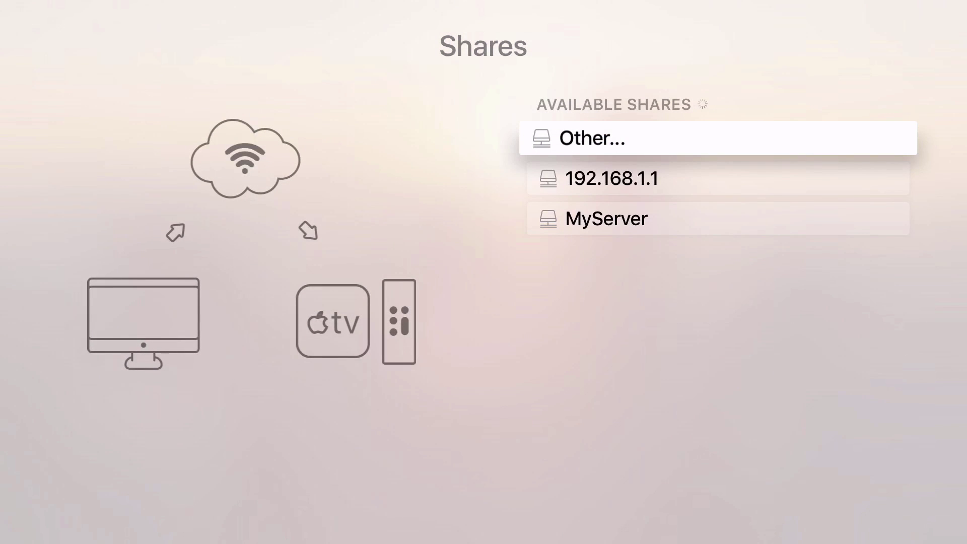
Pick MyServer from Available Shares, save it, and return to the Shares list
{"action": "key", "text": "Down"}
{"action": "key", "text": "Down"}
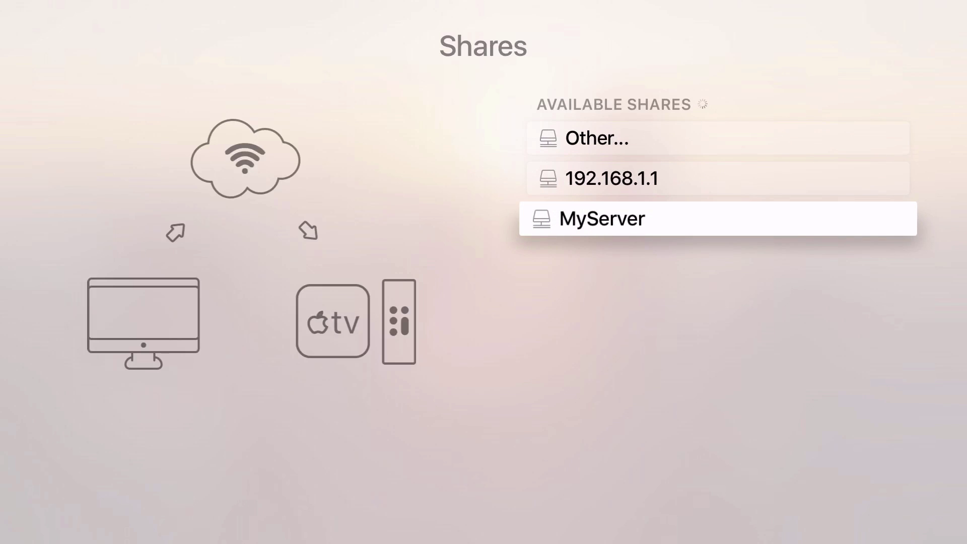
{"action": "key", "text": "Up"}
{"action": "key", "text": "Up"}
{"action": "key", "text": "Down"}
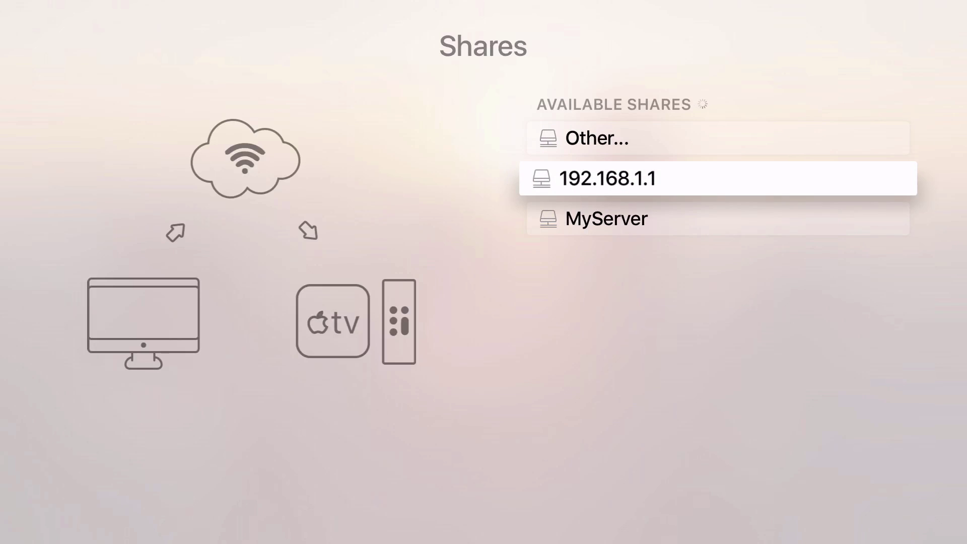
{"action": "key", "text": "Down"}
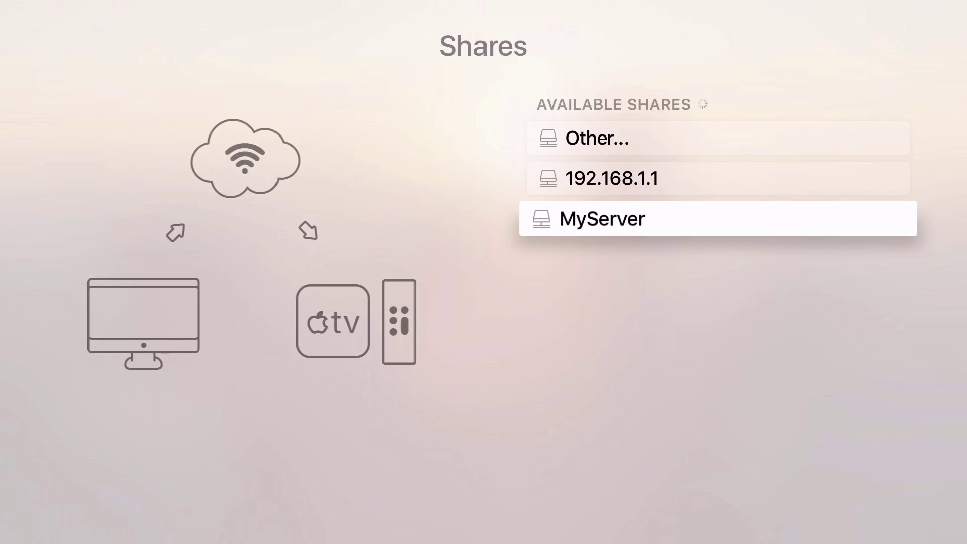
{"action": "key", "text": "Return"}
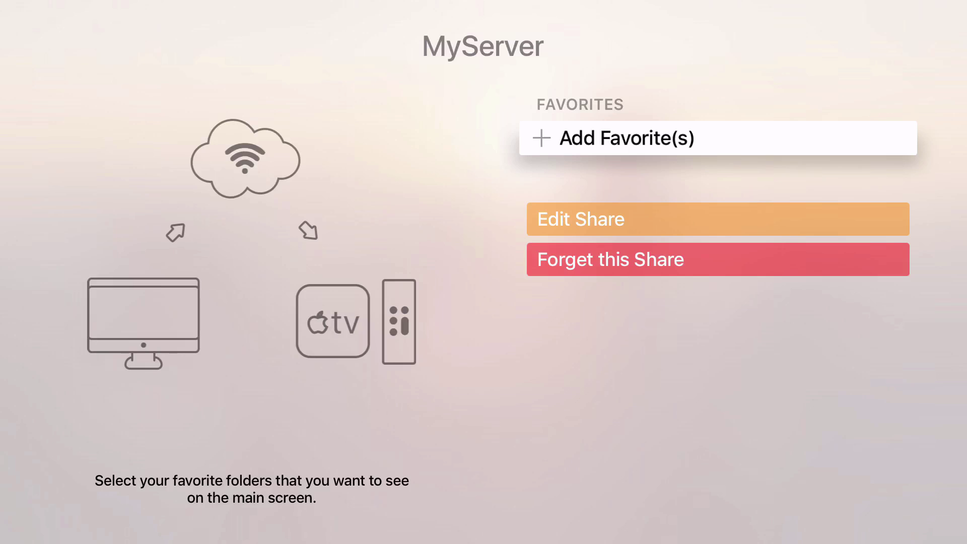
{"action": "key", "text": "Escape"}
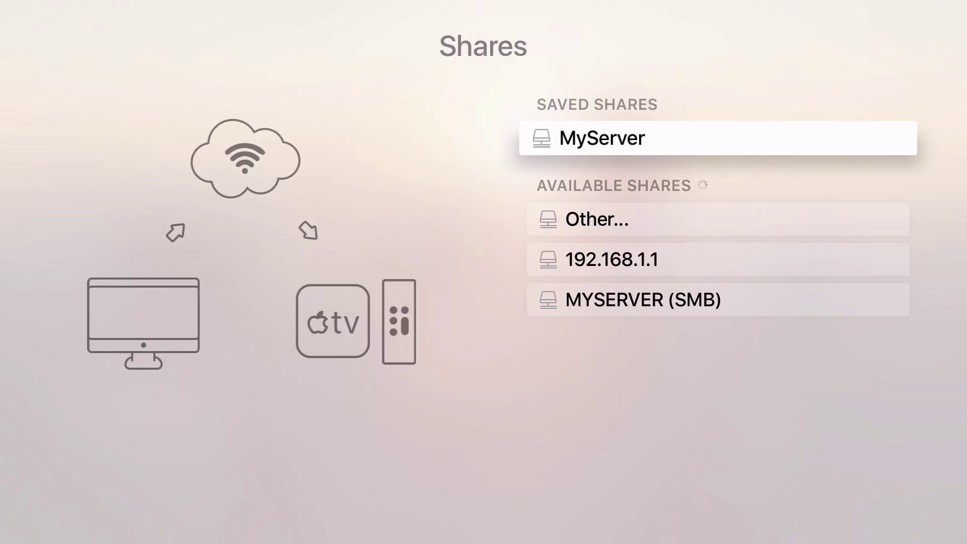
{"action": "key", "text": "Down"}
{"action": "key", "text": "Down"}
{"action": "key", "text": "Down"}
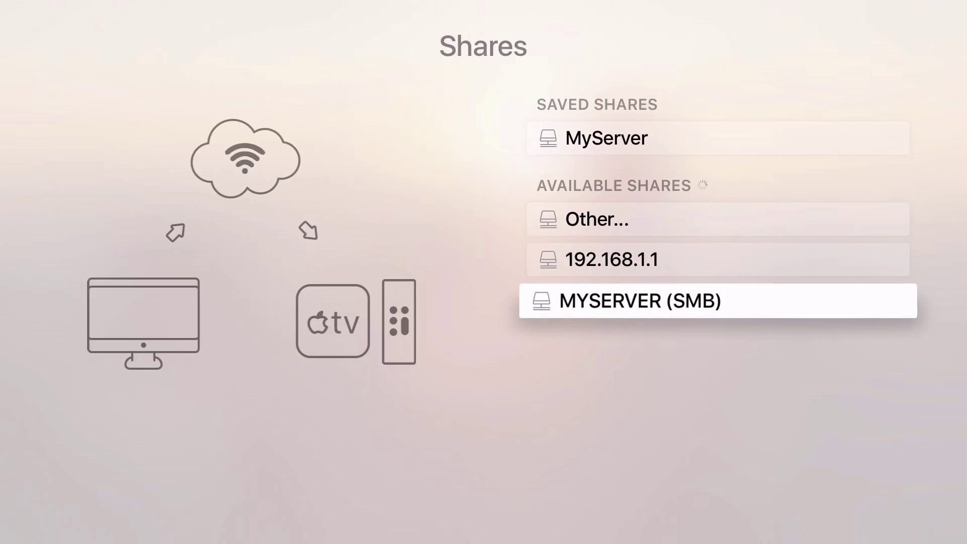
{"action": "key", "text": "Return"}
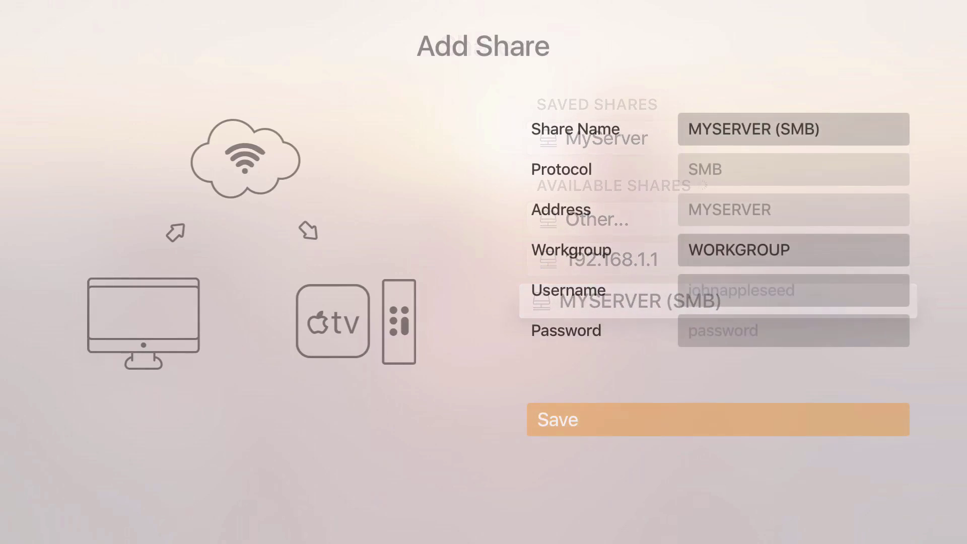
{"action": "key", "text": "Down"}
{"action": "key", "text": "Down"}
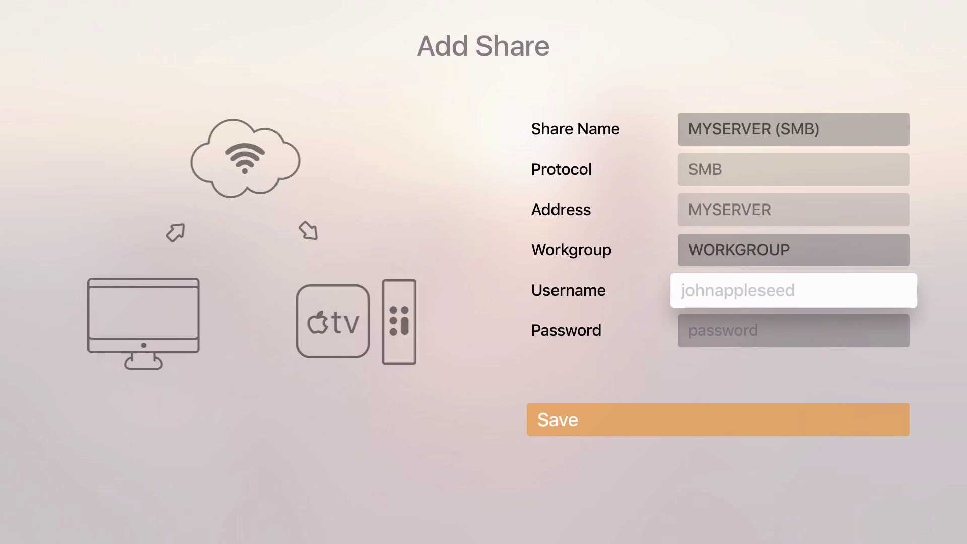
{"action": "key", "text": "Escape"}
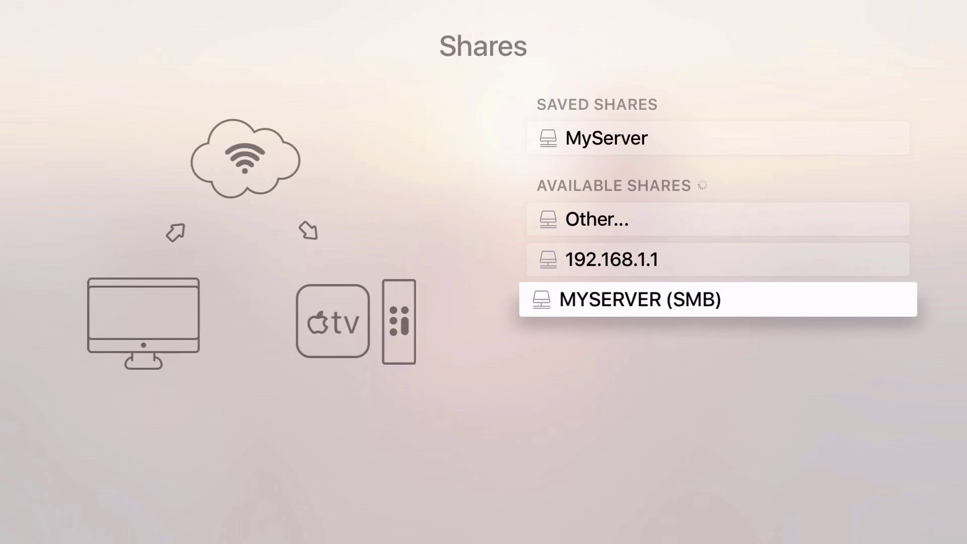
Open saved MyServer in Add Favorite(s) mode and enter its Video folder
{"action": "key", "text": "Up"}
{"action": "key", "text": "Up"}
{"action": "key", "text": "Up"}
{"action": "key", "text": "Return"}
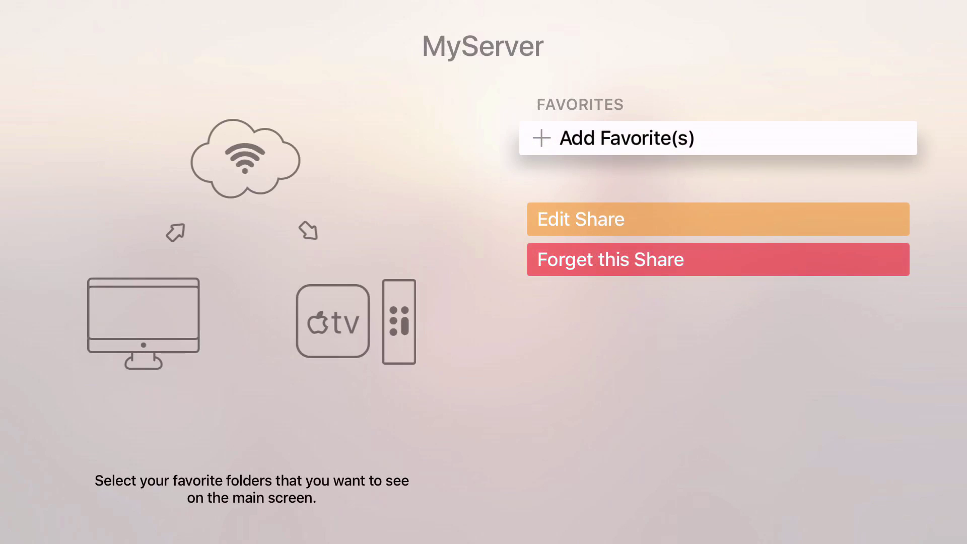
{"action": "key", "text": "Return"}
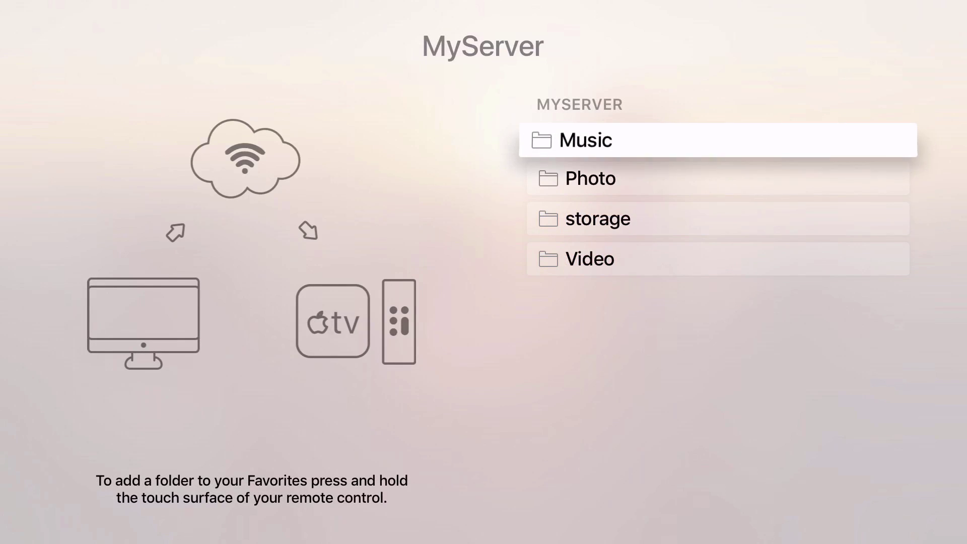
{"action": "key", "text": "Down"}
{"action": "key", "text": "Down"}
{"action": "key", "text": "Down"}
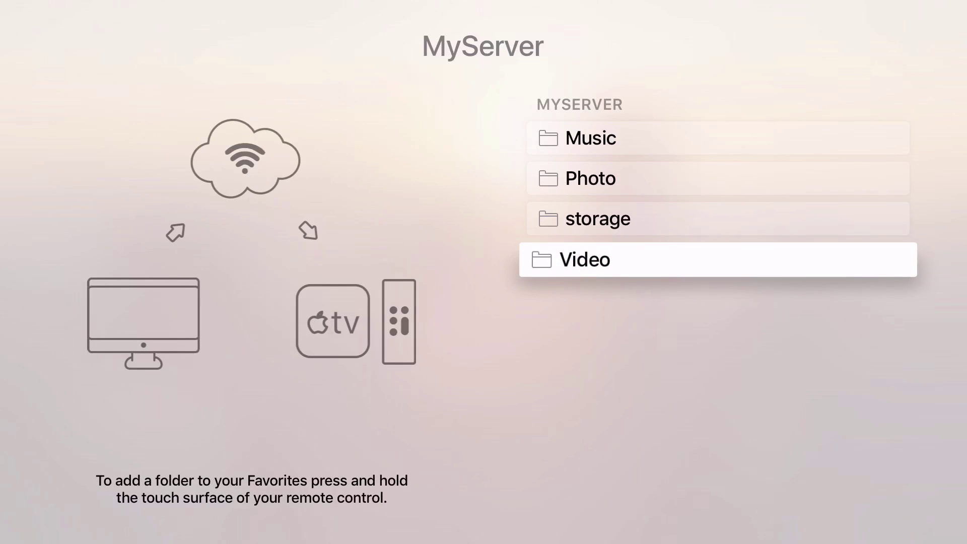
{"action": "key", "text": "Return"}
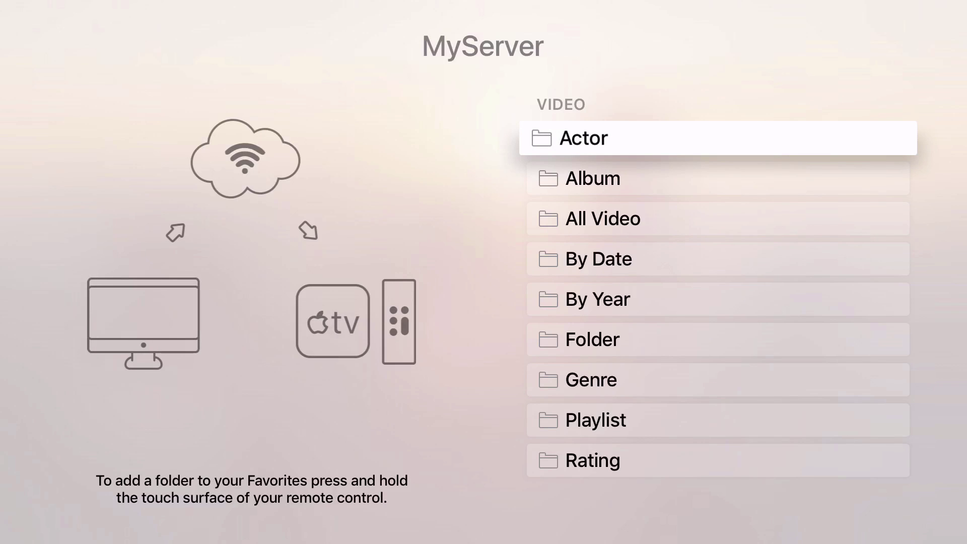
Add the Album folder to Favorites and back out to the Infuse home screen
{"action": "key", "text": "Down"}
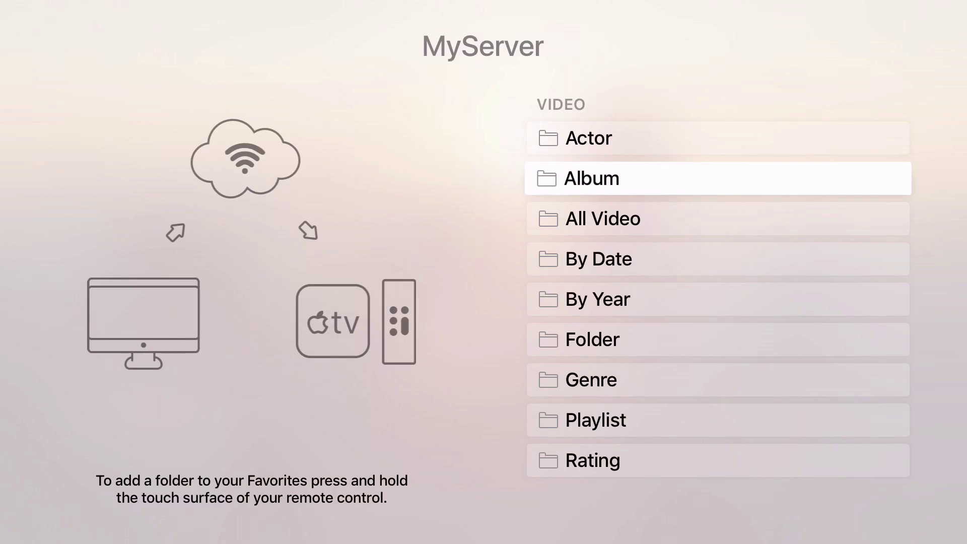
{"action": "key", "text": "Return"}
{"action": "key", "text": "Down"}
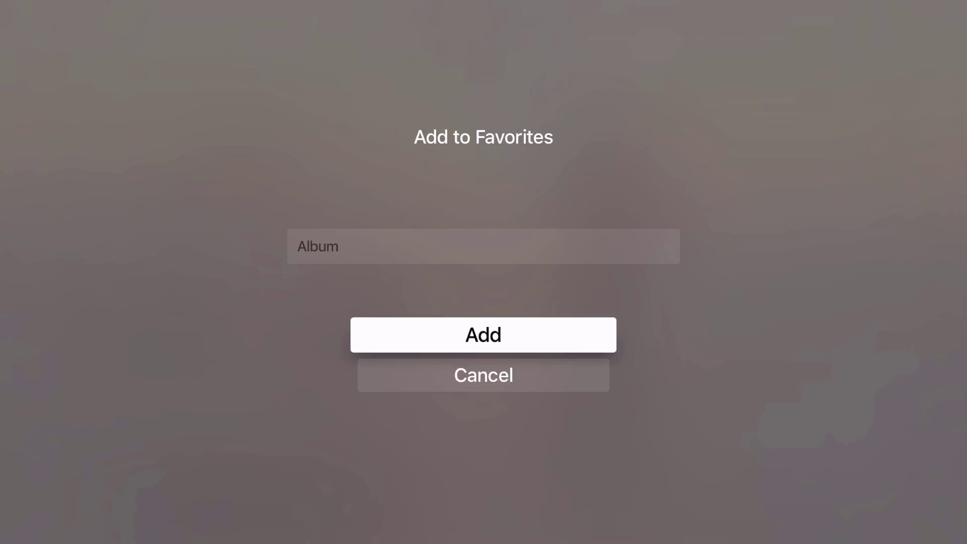
{"action": "key", "text": "Return"}
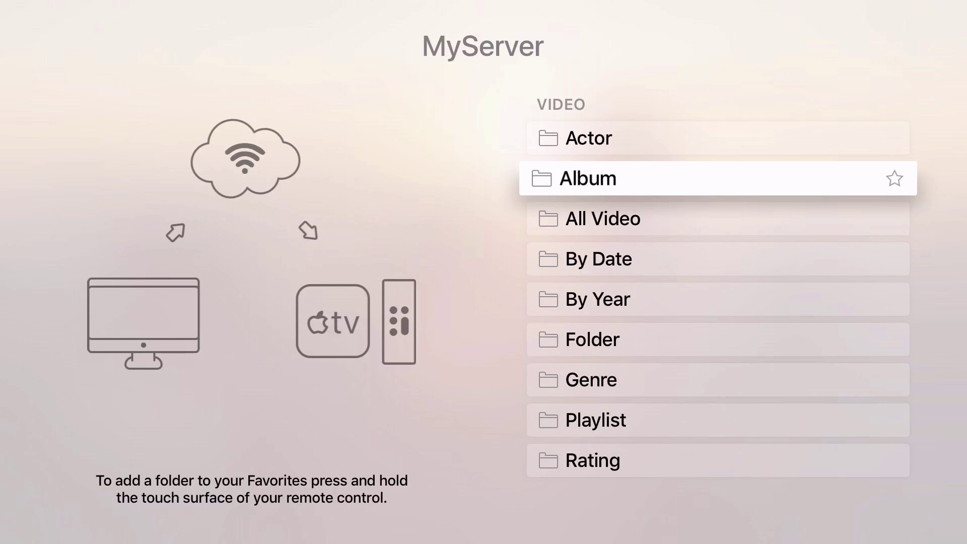
{"action": "key", "text": "Escape"}
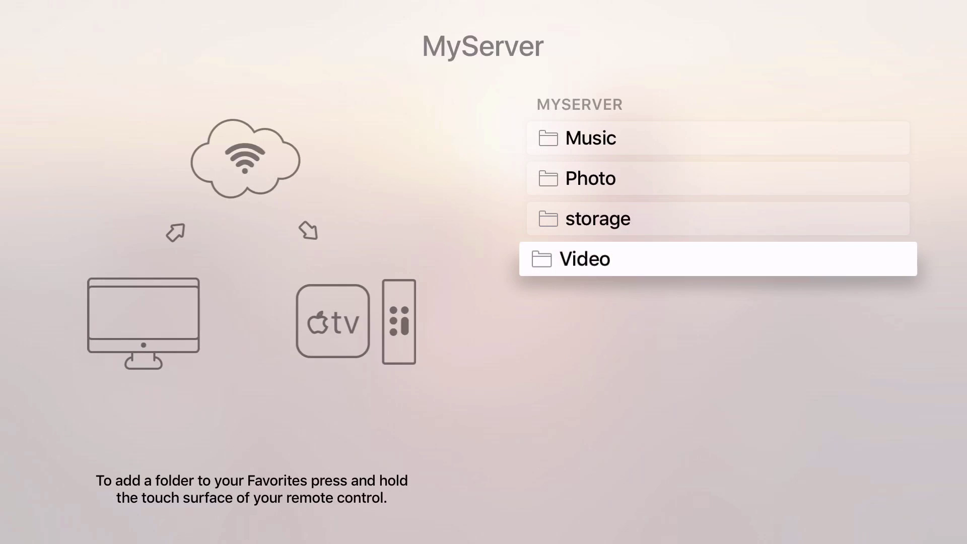
{"action": "key", "text": "Escape"}
{"action": "key", "text": "Escape"}
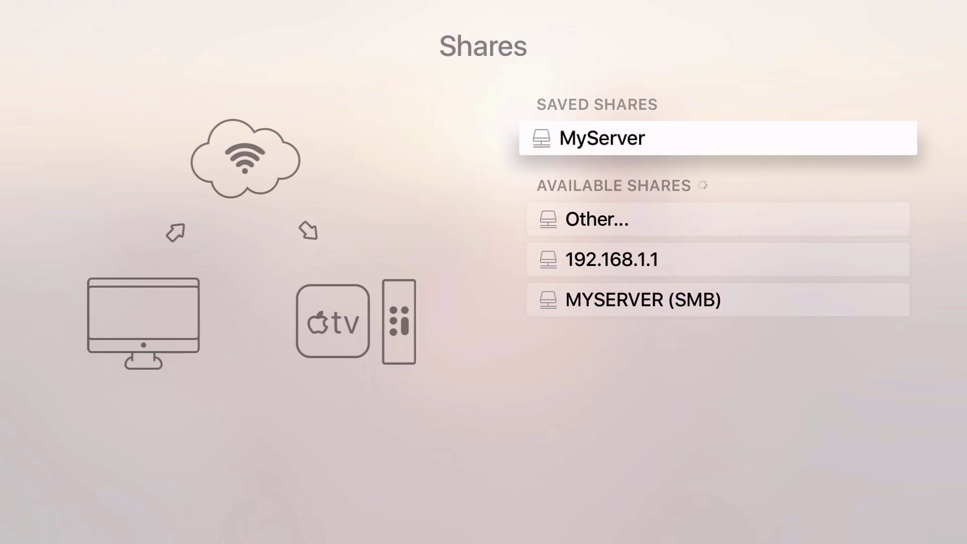
{"action": "key", "text": "Escape"}
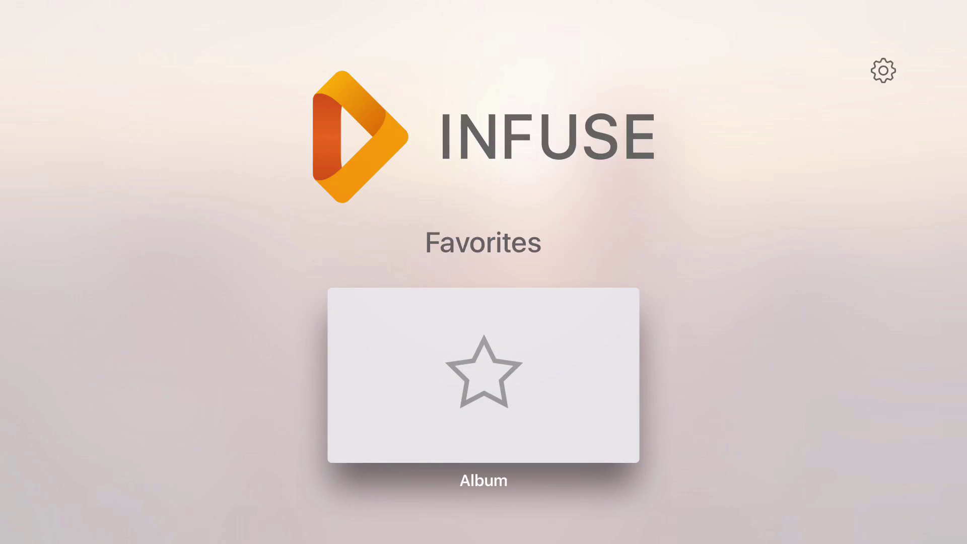
{"action": "key", "text": "Up"}
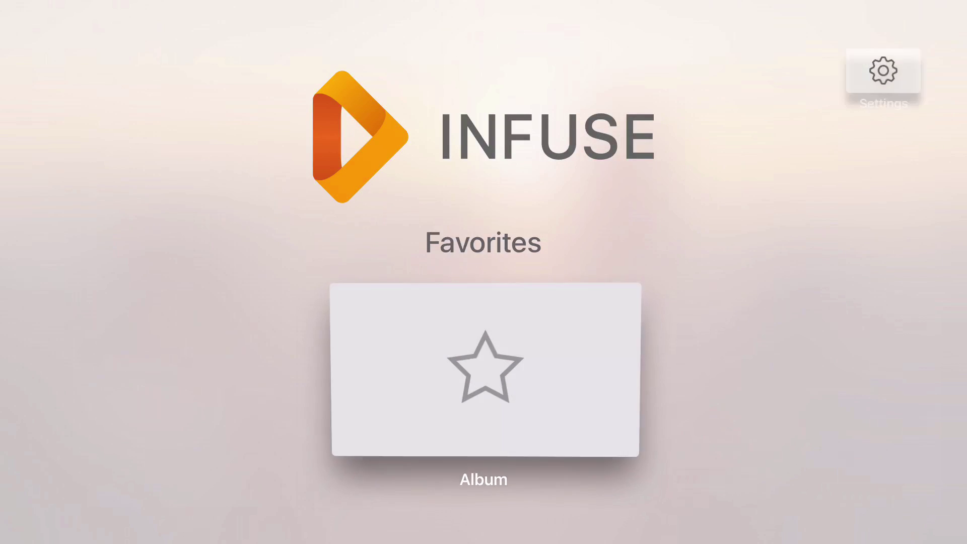
{"action": "key", "text": "Down"}
{"action": "key", "text": "Up"}
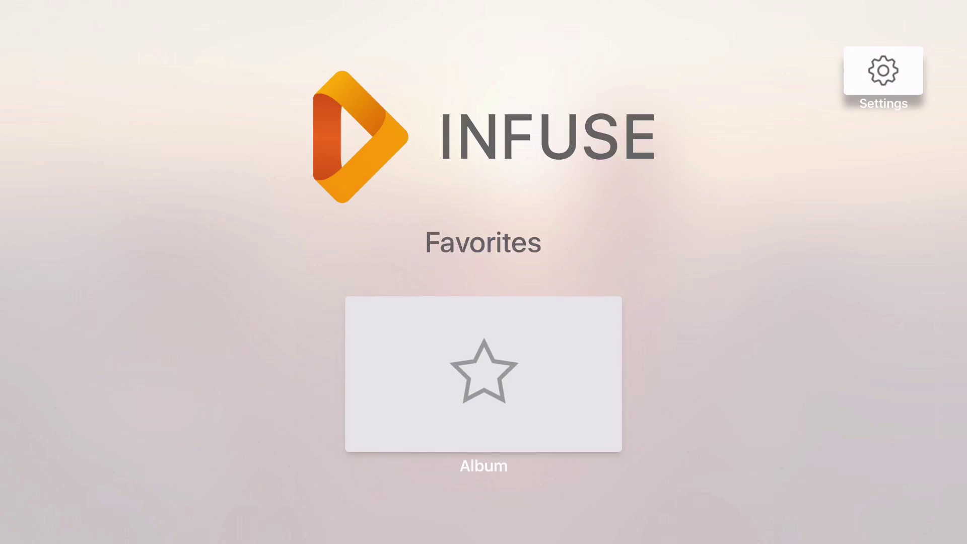
{"action": "key", "text": "Return"}
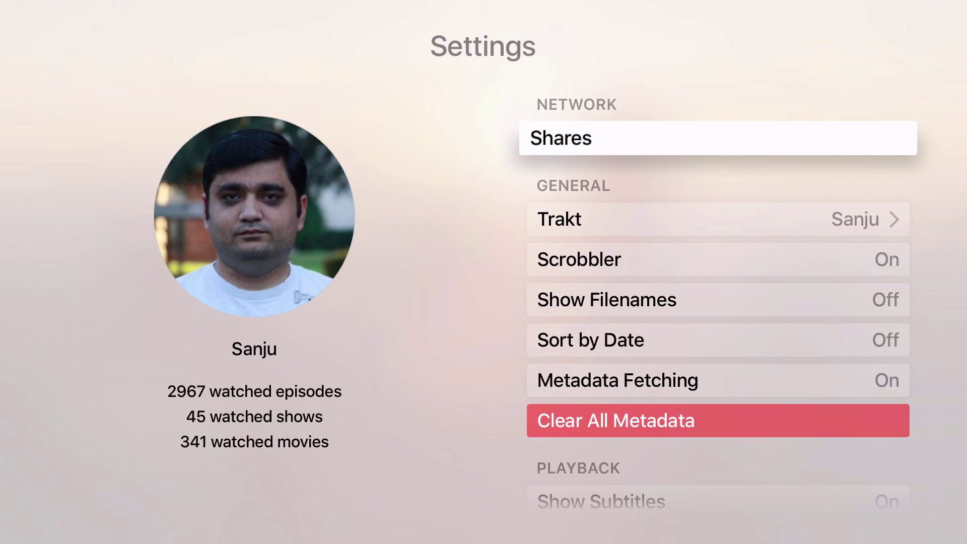
{"action": "key", "text": "Down"}
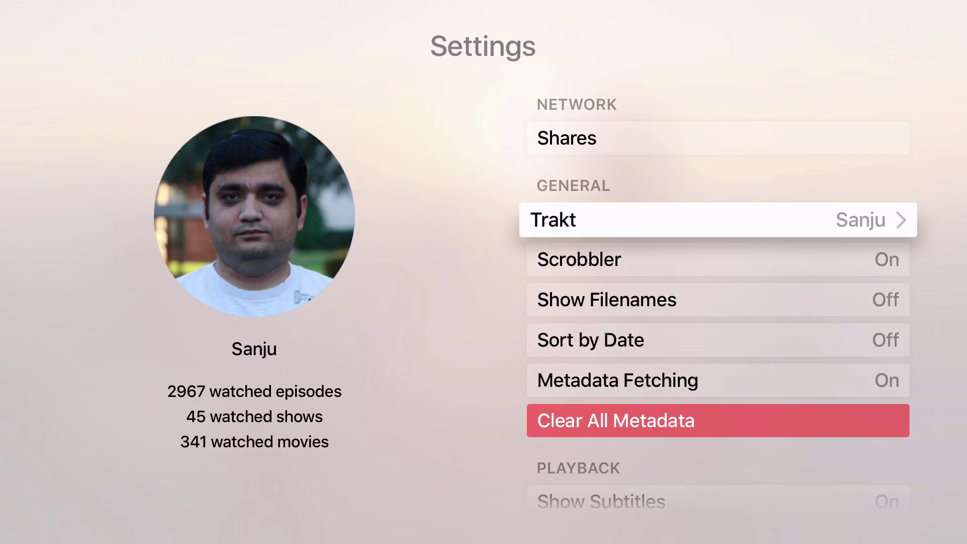
{"action": "key", "text": "Down"}
{"action": "key", "text": "Down"}
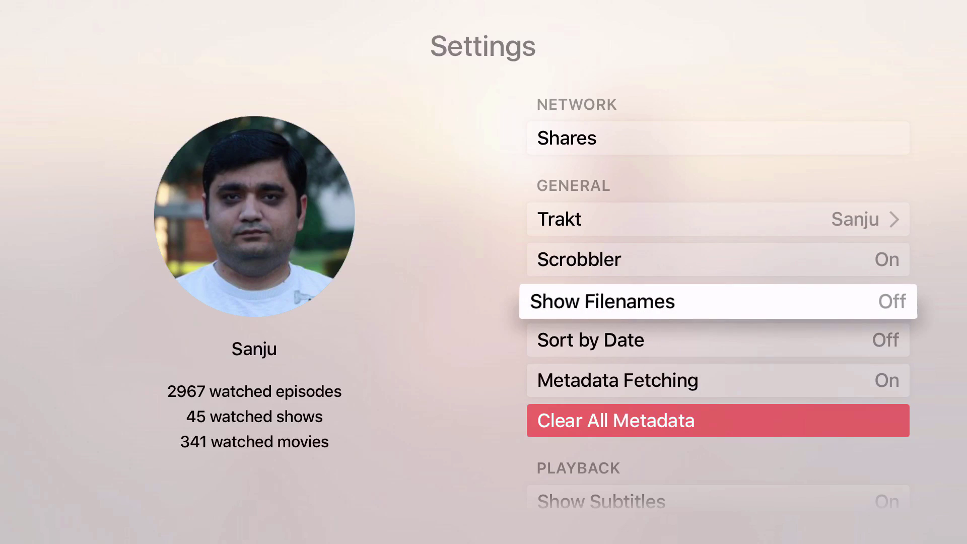
{"action": "key", "text": "Down"}
{"action": "key", "text": "Down"}
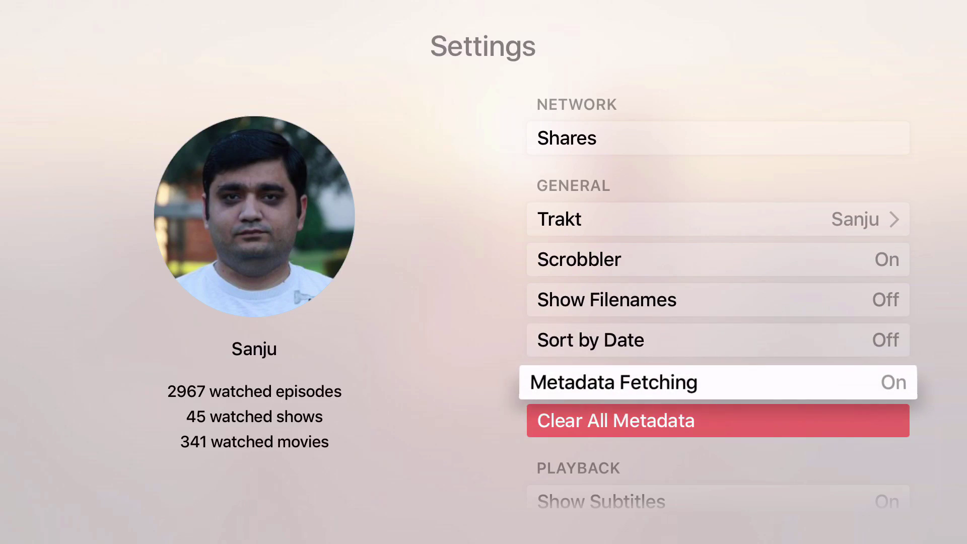
{"action": "key", "text": "Down"}
{"action": "key", "text": "Down"}
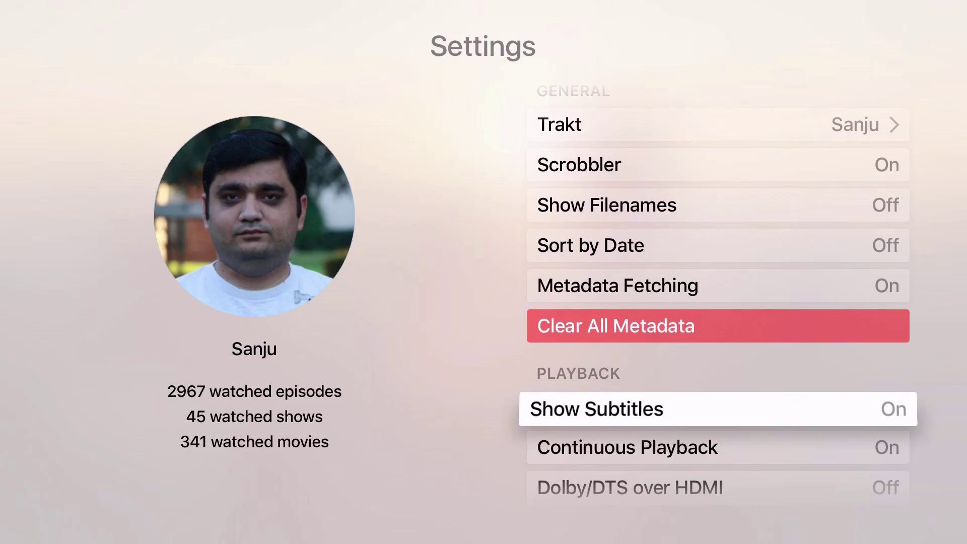
{"action": "key", "text": "Down"}
{"action": "key", "text": "Down"}
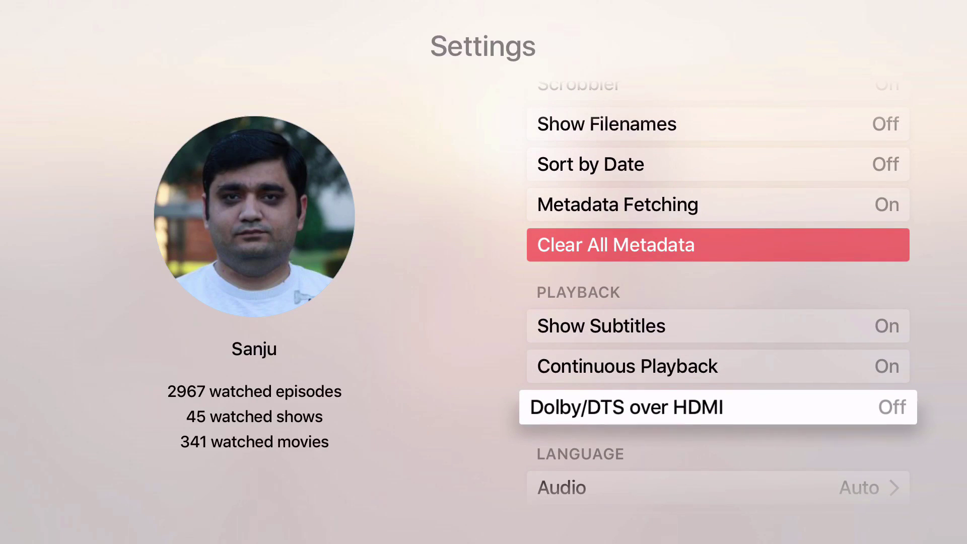
{"action": "key", "text": "Down"}
{"action": "key", "text": "Down"}
{"action": "key", "text": "Down"}
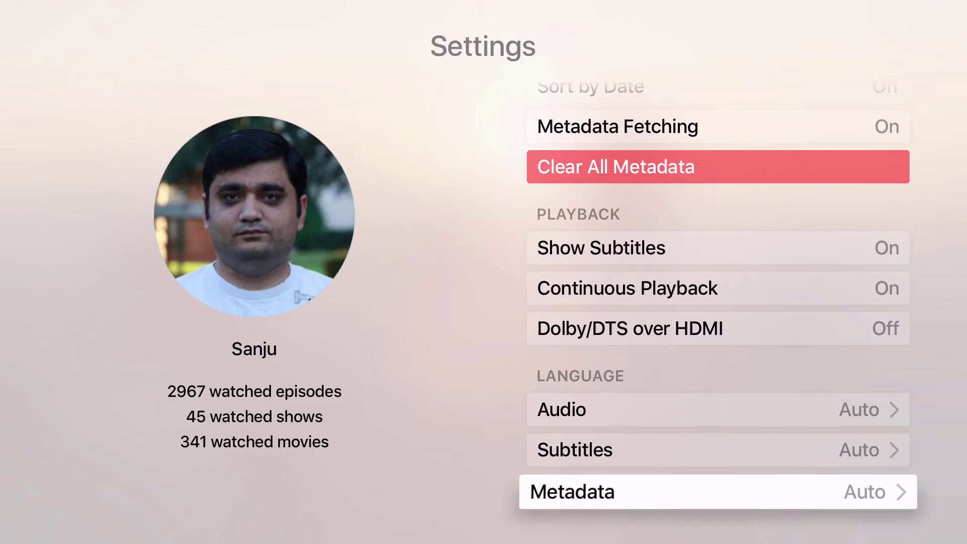
{"action": "key", "text": "Up"}
{"action": "key", "text": "Return"}
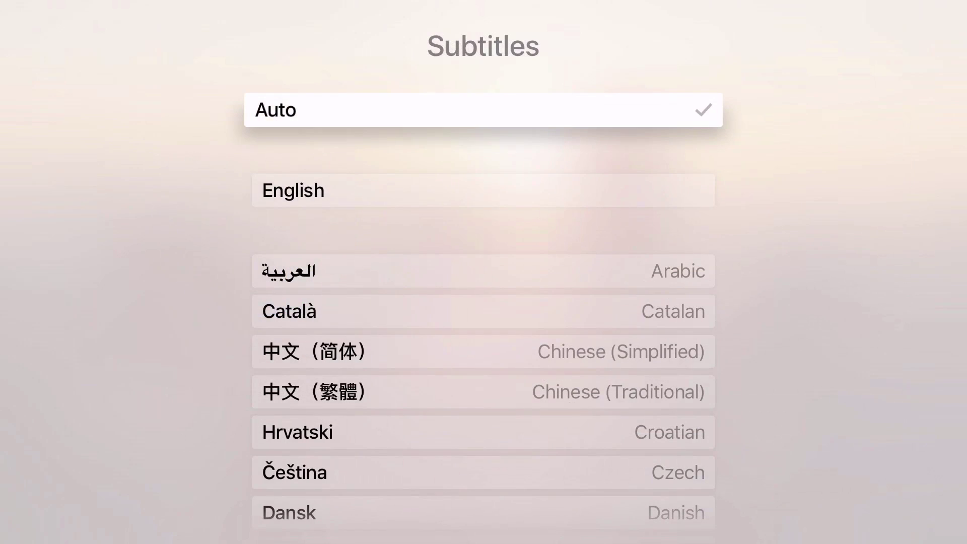
{"action": "key", "text": "Down"}
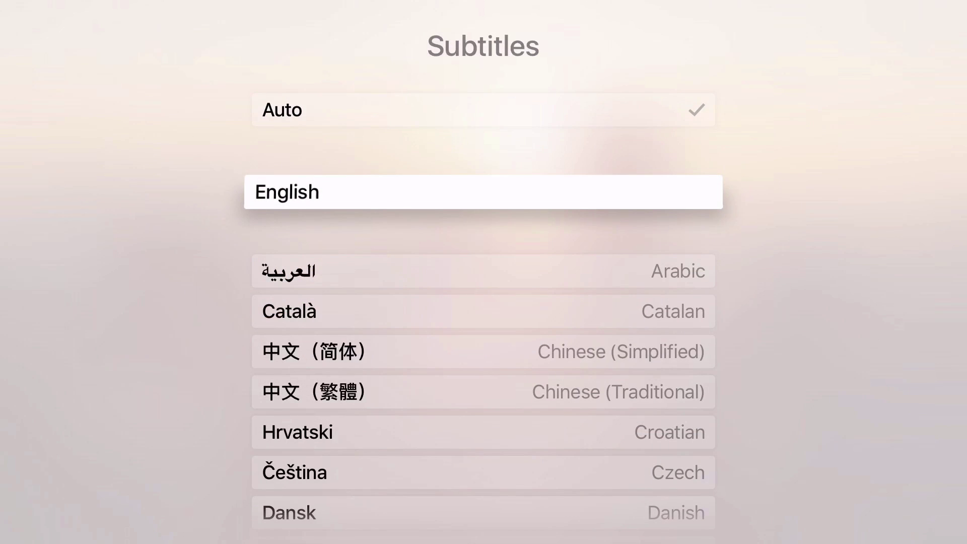
{"action": "key", "text": "Down"}
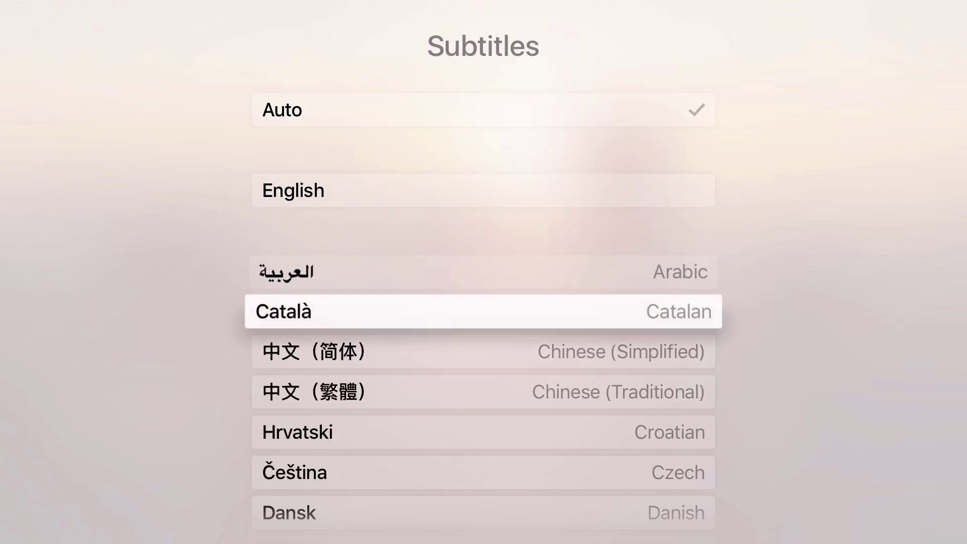
{"action": "key", "text": "Down"}
{"action": "key", "text": "Down"}
{"action": "key", "text": "Down"}
{"action": "key", "text": "Down"}
{"action": "key", "text": "Down"}
{"action": "key", "text": "Down"}
{"action": "key", "text": "Down"}
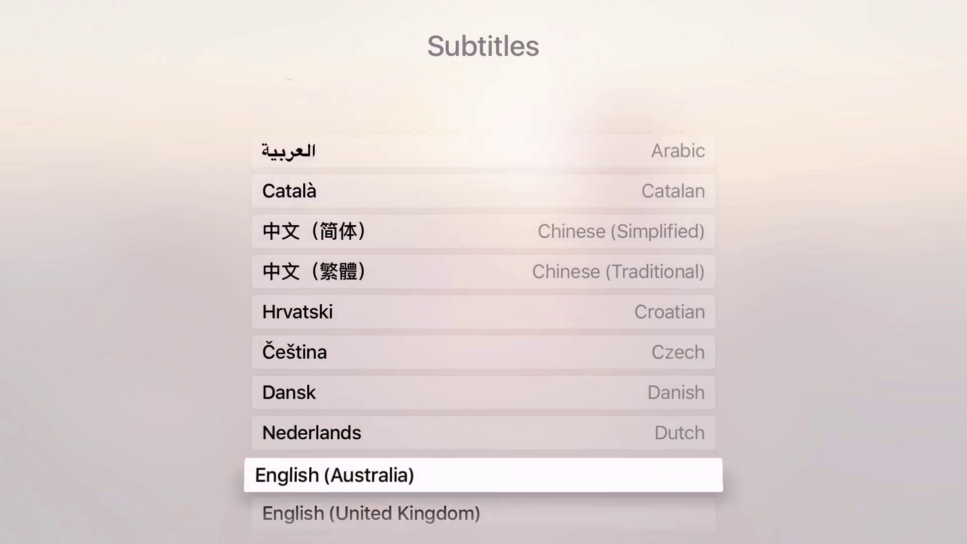
{"action": "key", "text": "Escape"}
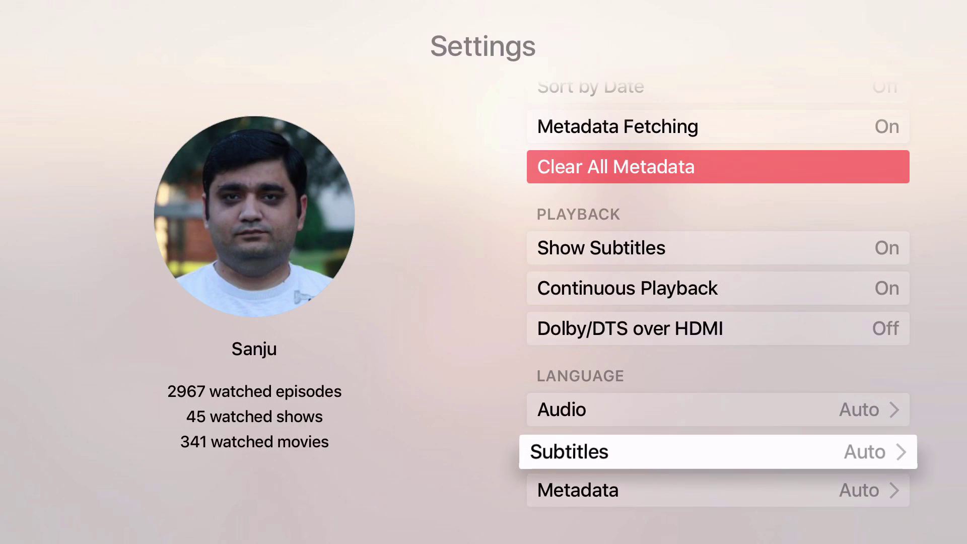
{"action": "key", "text": "Down"}
{"action": "key", "text": "Return"}
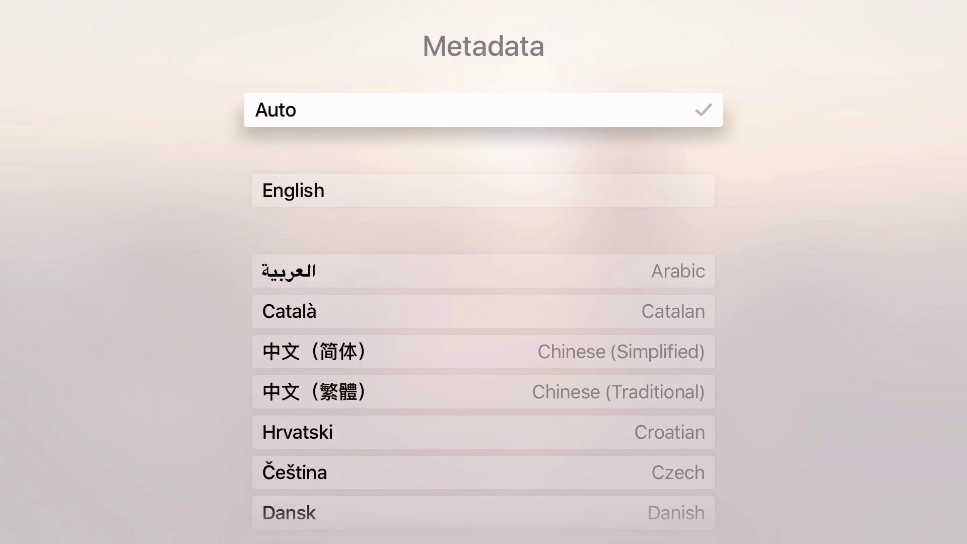
{"action": "key", "text": "Escape"}
{"action": "key", "text": "Up"}
{"action": "key", "text": "Up"}
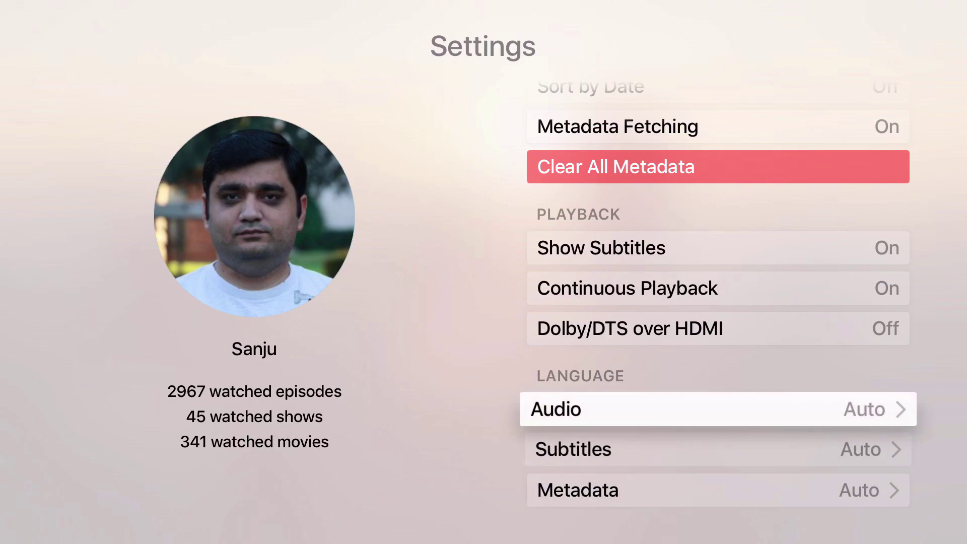
{"action": "key", "text": "Return"}
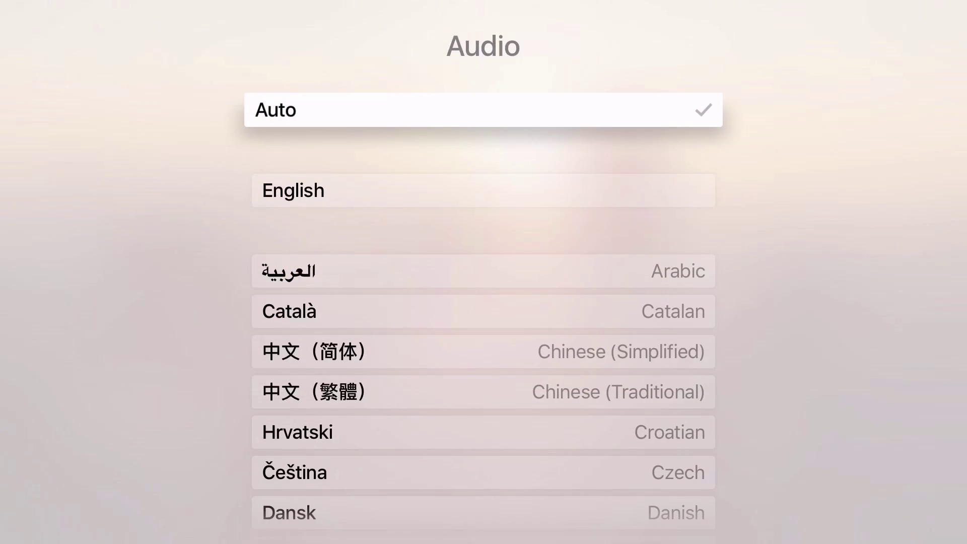
{"action": "key", "text": "Down"}
{"action": "key", "text": "Down"}
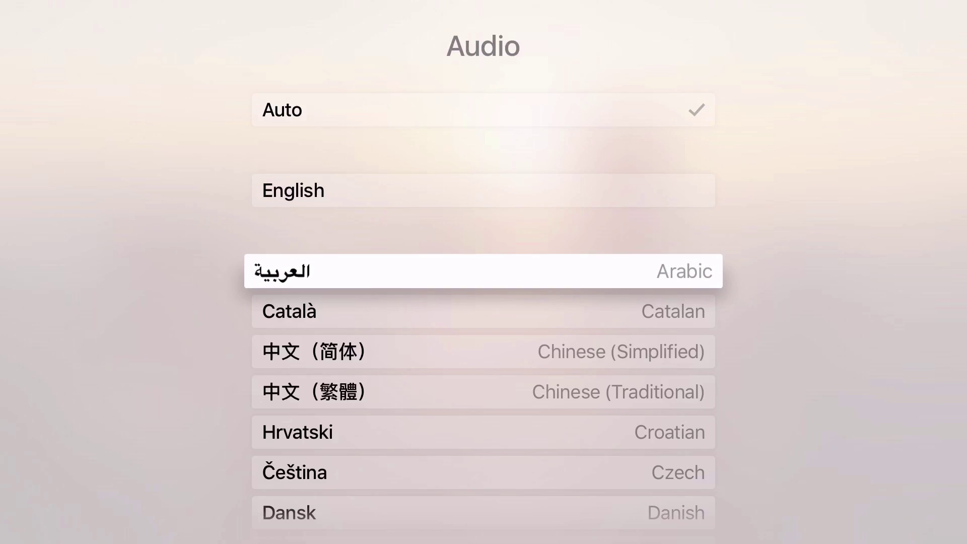
{"action": "key", "text": "Escape"}
{"action": "key", "text": "Up"}
{"action": "key", "text": "Up"}
{"action": "key", "text": "Up"}
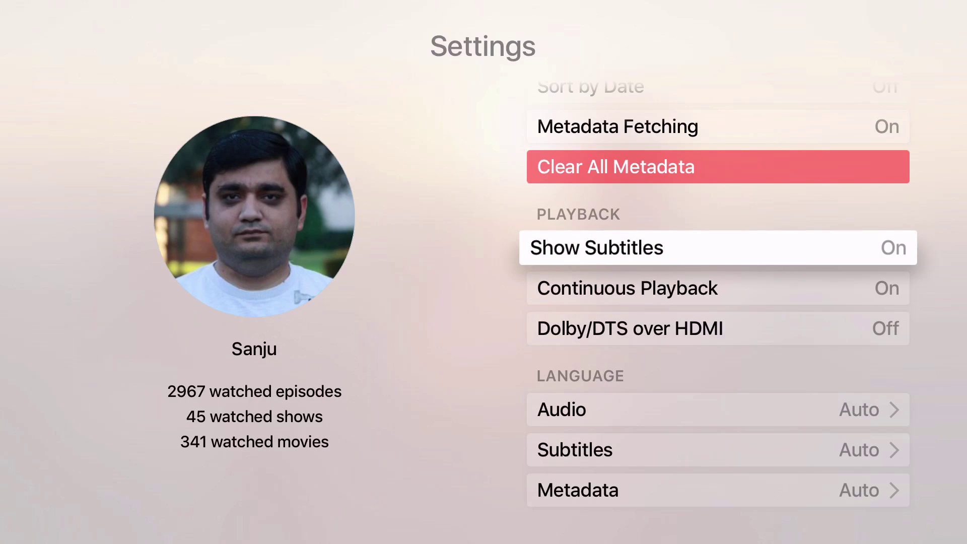
{"action": "key", "text": "Up"}
{"action": "key", "text": "Up"}
{"action": "key", "text": "Up"}
{"action": "key", "text": "Up"}
{"action": "key", "text": "Up"}
{"action": "key", "text": "Up"}
{"action": "key", "text": "Up"}
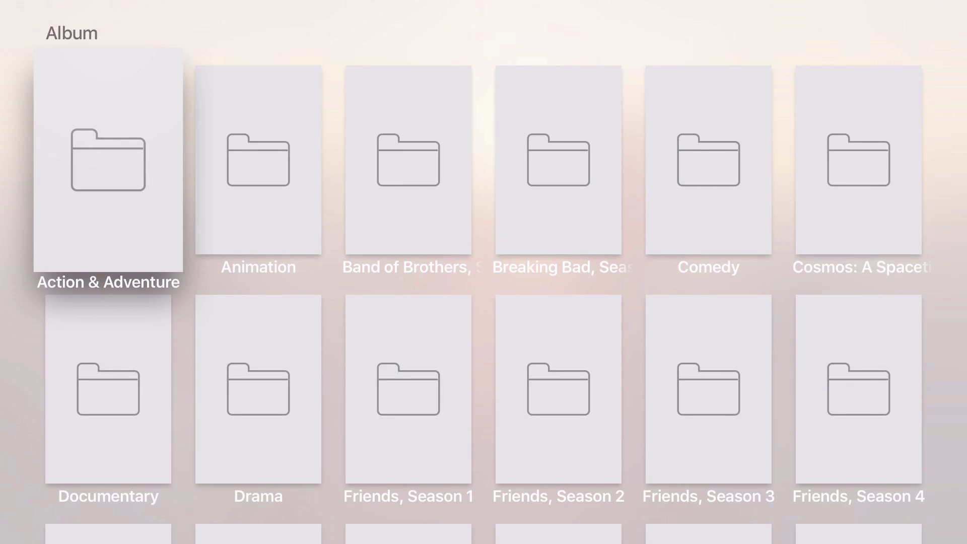
Browse the Album folder row and open the Animation folder
{"action": "key", "text": "Right"}
{"action": "key", "text": "Right"}
{"action": "key", "text": "Right"}
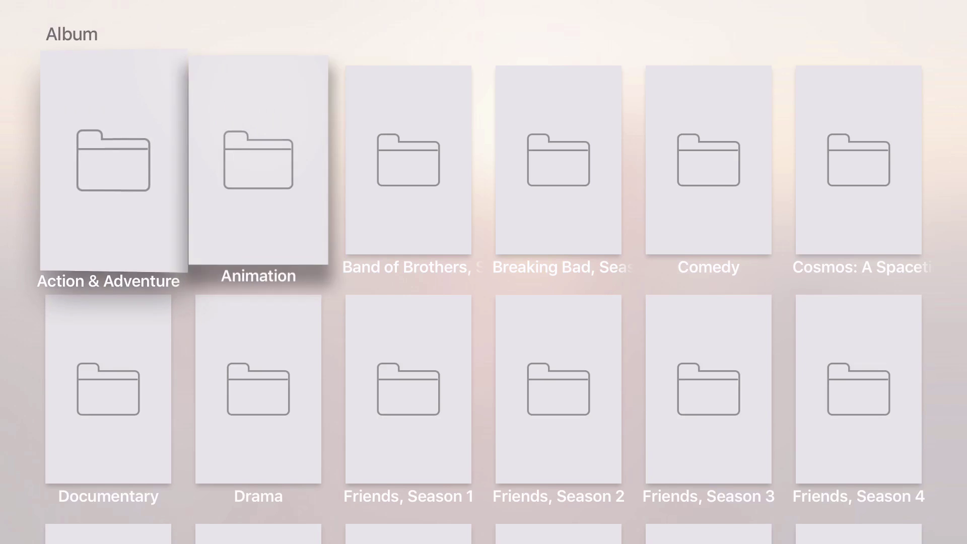
{"action": "key", "text": "Right"}
{"action": "key", "text": "Right"}
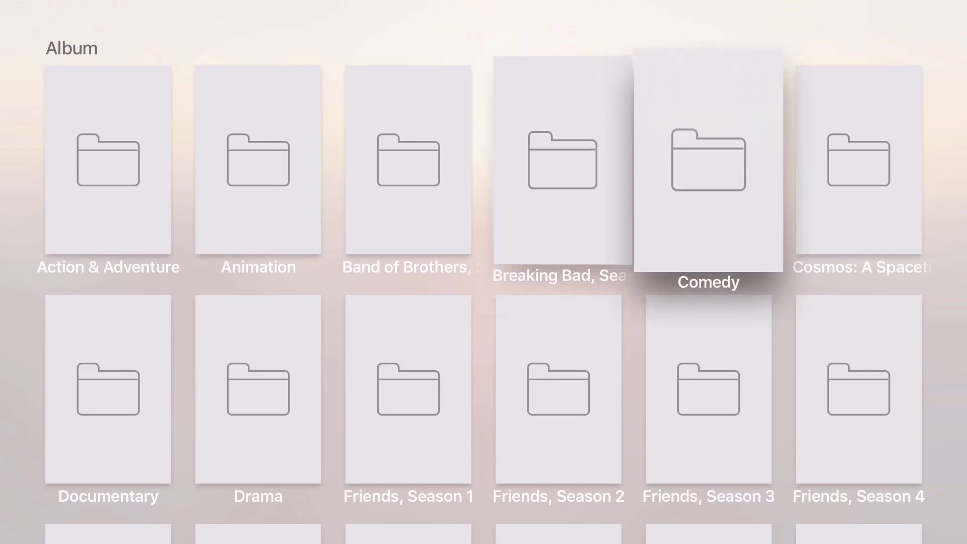
{"action": "key", "text": "Left"}
{"action": "key", "text": "Left"}
{"action": "key", "text": "Left"}
{"action": "key", "text": "Left"}
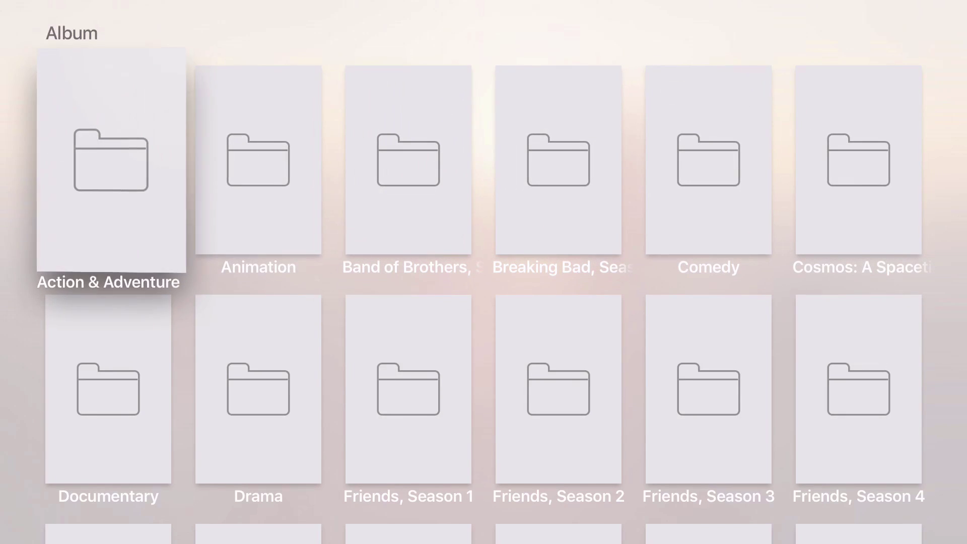
{"action": "key", "text": "Right"}
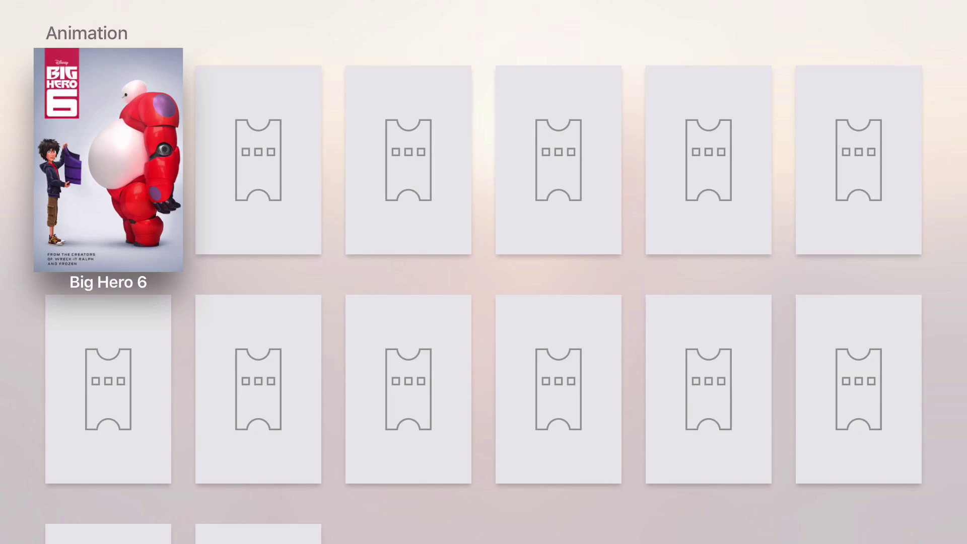
Browse the Animation grid past Inside Out, Monsters, Inc. and Rio down to Rio 2
{"action": "key", "text": "Right"}
{"action": "key", "text": "Left"}
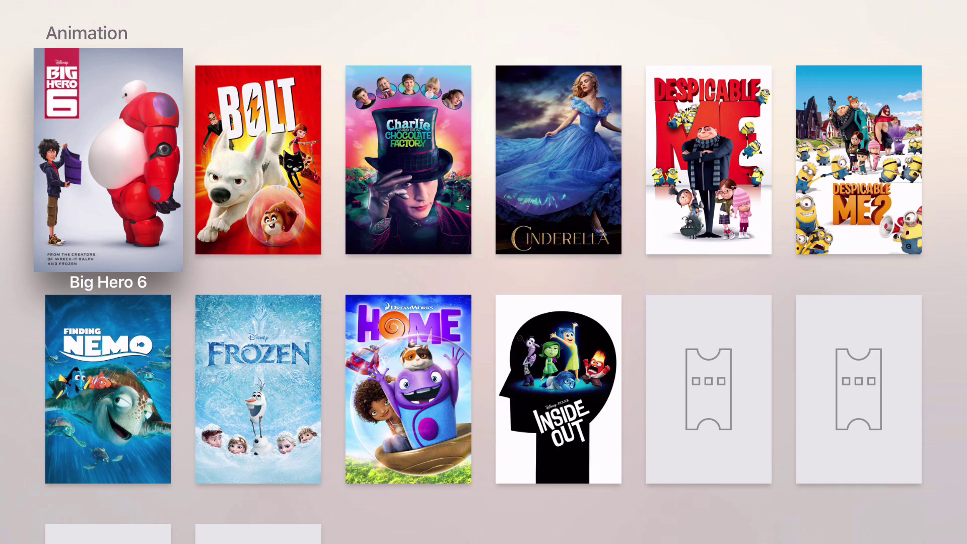
{"action": "left_click", "coordinate": [559, 389]}
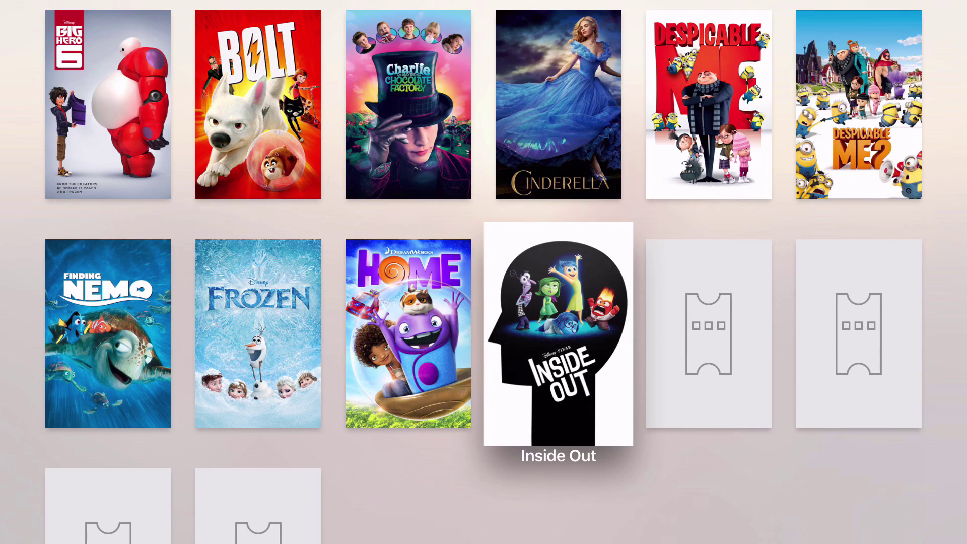
{"action": "left_click", "coordinate": [709, 334]}
{"action": "left_click", "coordinate": [859, 333]}
{"action": "left_click", "coordinate": [108, 506]}
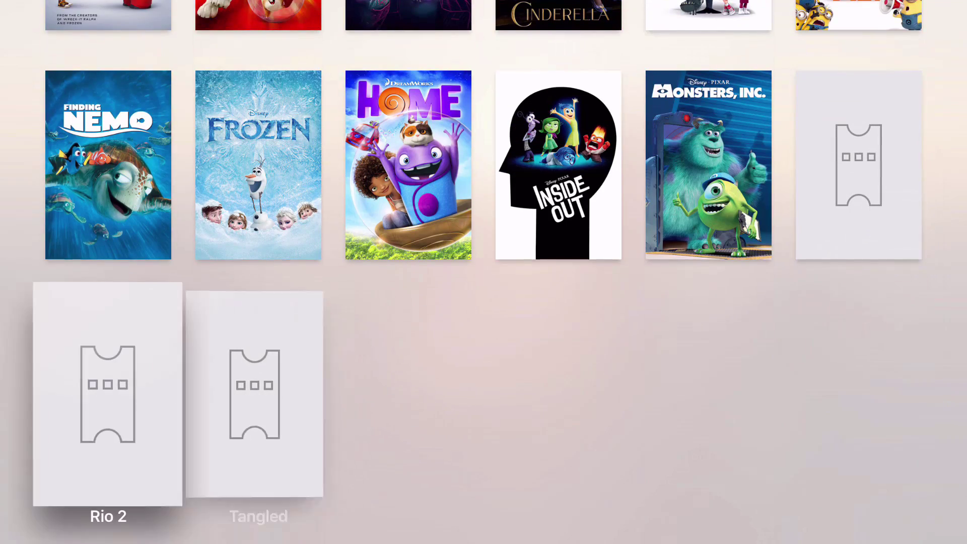
Return to the top of the Animation grid and select Finding Nemo
{"action": "left_click", "coordinate": [109, 165]}
{"action": "left_click", "coordinate": [108, 394]}
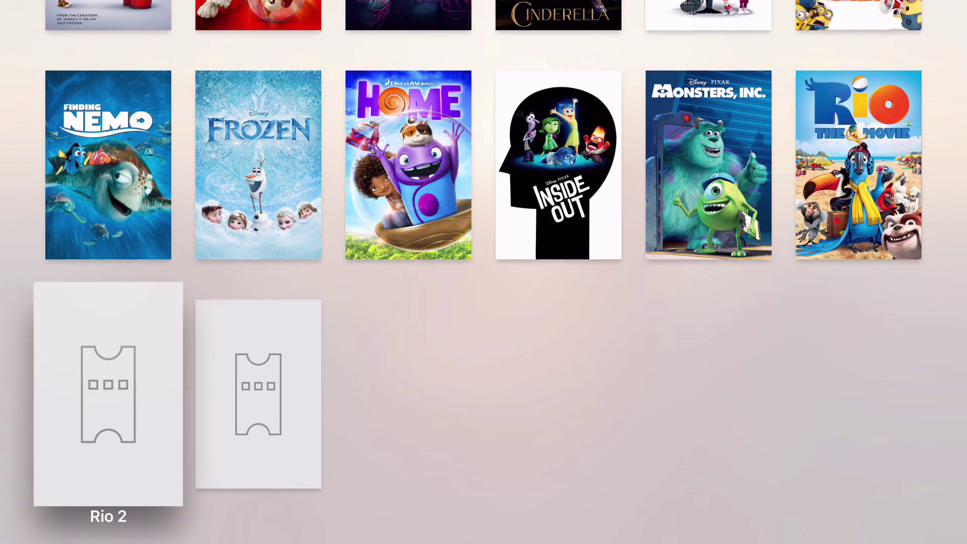
{"action": "left_click", "coordinate": [108, 15]}
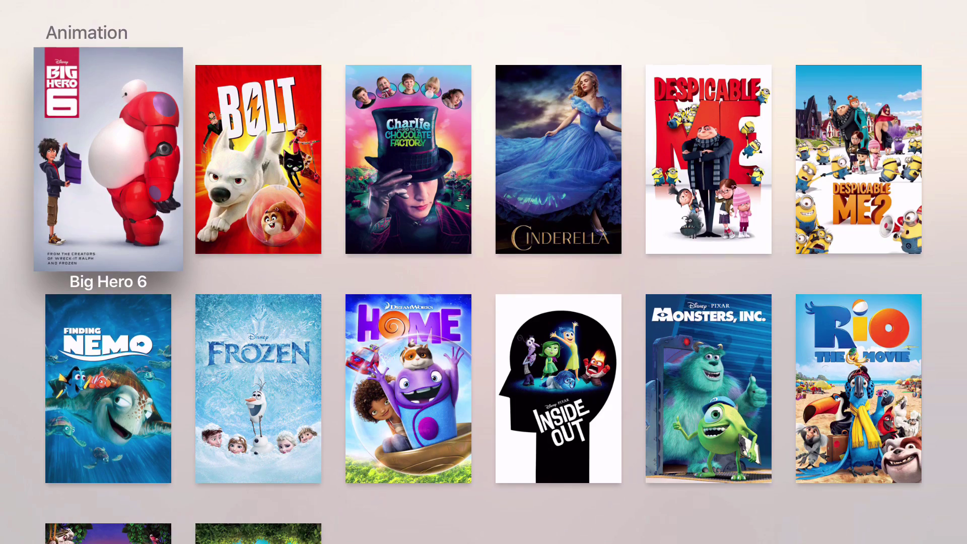
{"action": "left_click", "coordinate": [108, 389]}
Open Finding Nemo's details and review its metadata matches, closing without changes
{"action": "key", "text": "Return"}
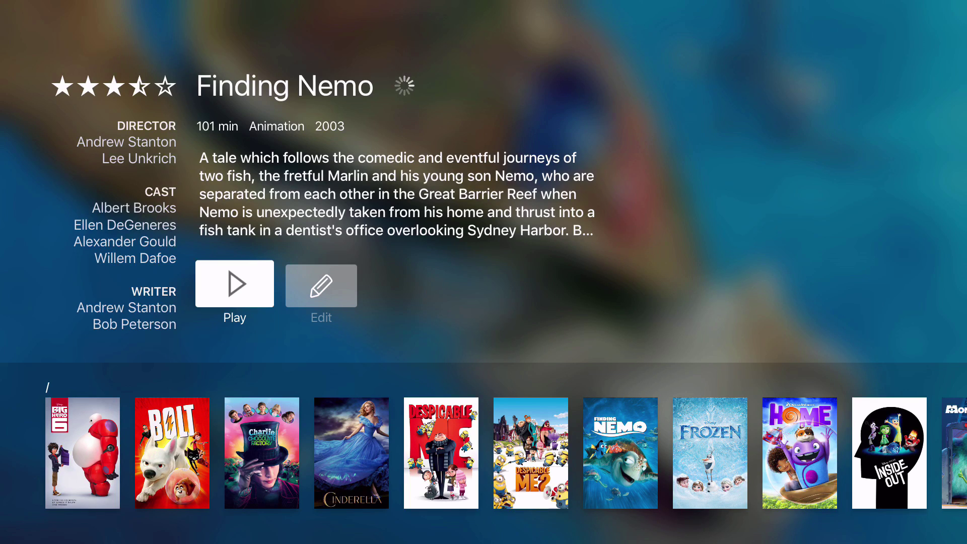
{"action": "key", "text": "Down"}
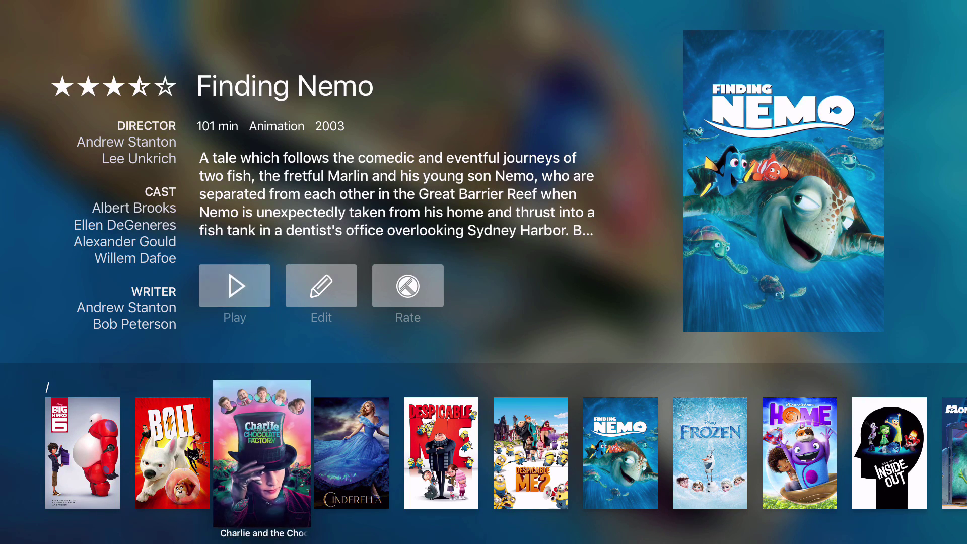
{"action": "key", "text": "Up"}
{"action": "key", "text": "Right"}
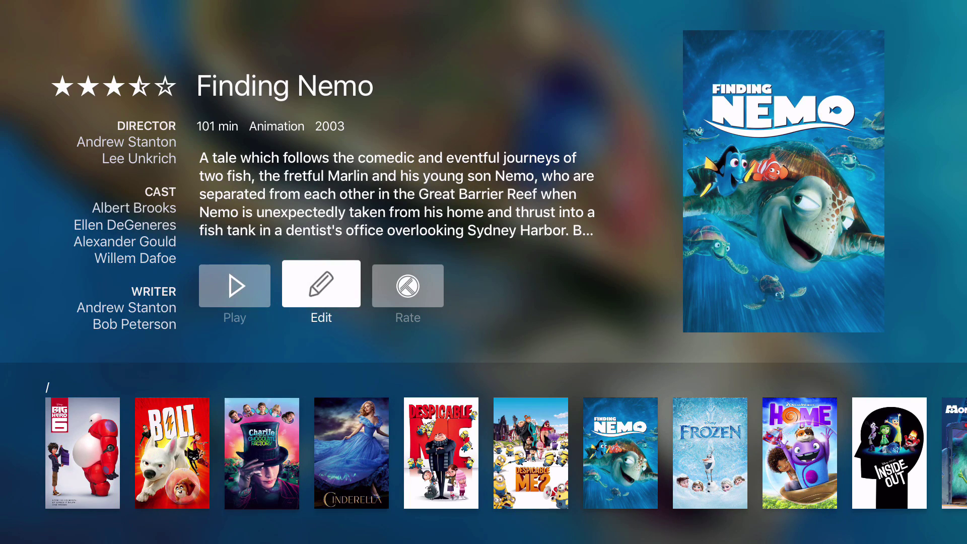
{"action": "key", "text": "Return"}
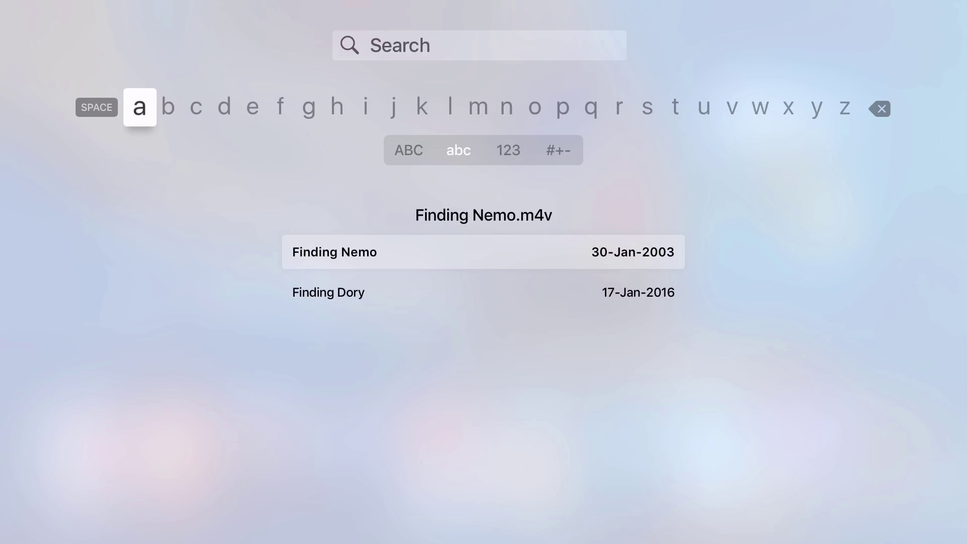
{"action": "key", "text": "Down"}
{"action": "key", "text": "Down"}
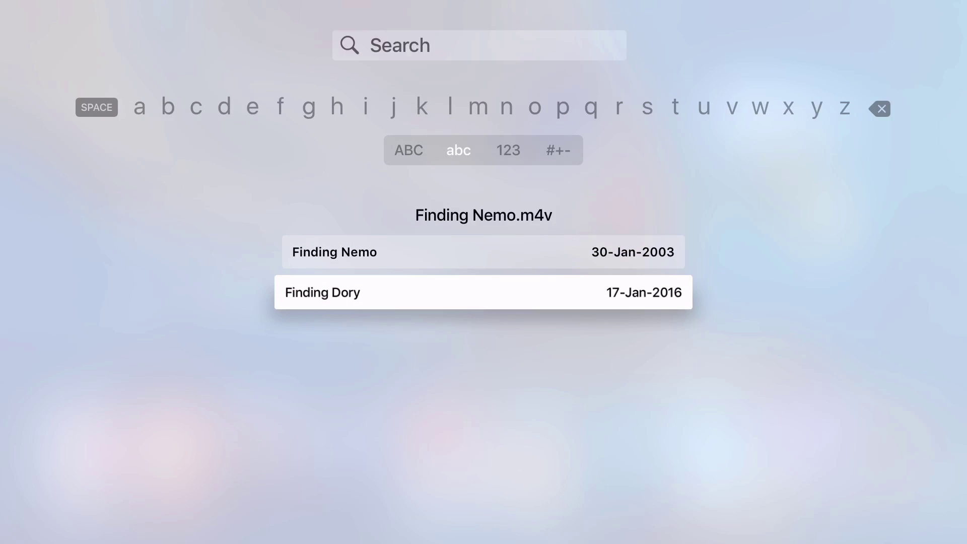
{"action": "key", "text": "Escape"}
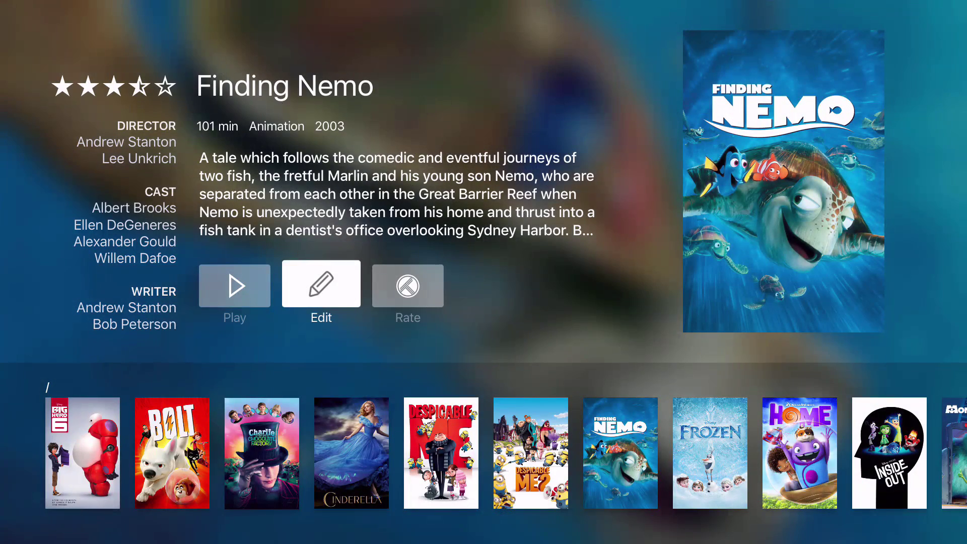
Browse the related films strip through Bolt, Frozen and Rio 2 back to Big Hero 6
{"action": "key", "text": "Right"}
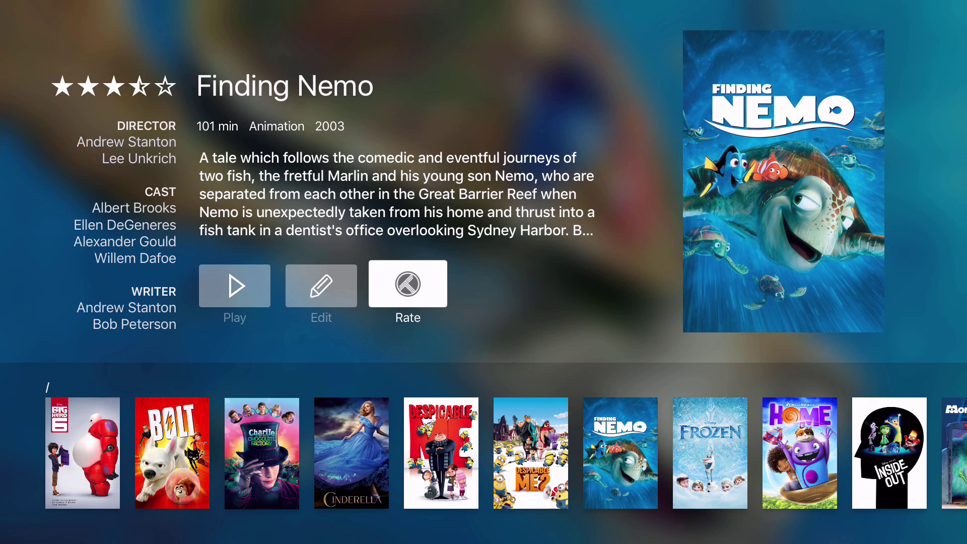
{"action": "key", "text": "Down"}
{"action": "key", "text": "Left"}
{"action": "key", "text": "Left"}
{"action": "key", "text": "Left"}
{"action": "key", "text": "Left"}
{"action": "key", "text": "Right"}
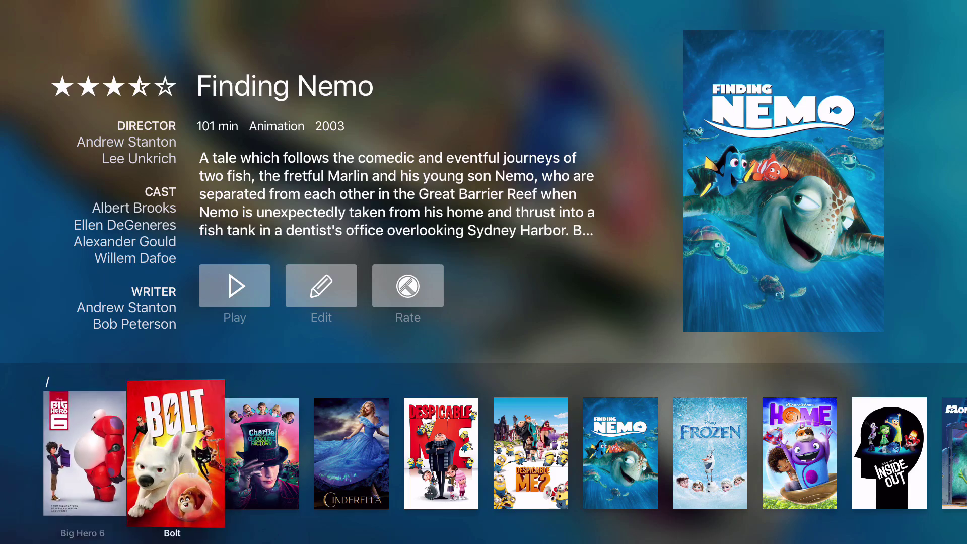
{"action": "key", "text": "Right"}
{"action": "key", "text": "Right"}
{"action": "key", "text": "Right"}
{"action": "key", "text": "Right"}
{"action": "key", "text": "Right"}
{"action": "key", "text": "Right"}
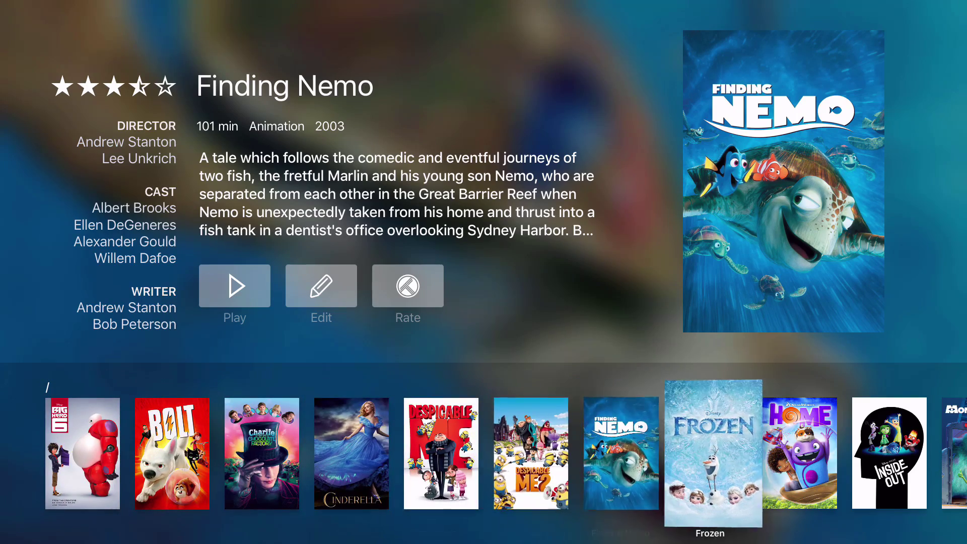
{"action": "key", "text": "Right"}
{"action": "key", "text": "Right"}
{"action": "key", "text": "Right"}
{"action": "key", "text": "Right"}
{"action": "key", "text": "Right"}
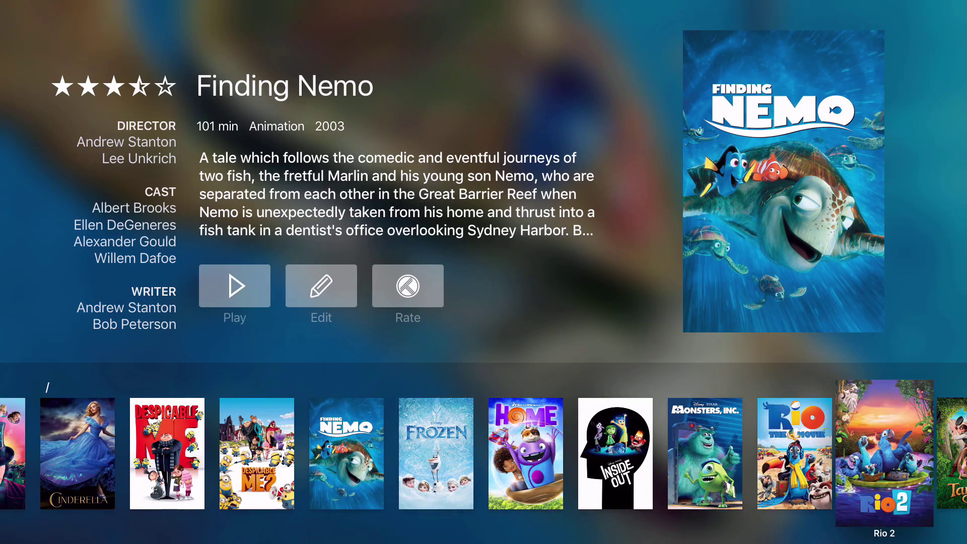
{"action": "key", "text": "Left"}
{"action": "key", "text": "Left"}
{"action": "key", "text": "Left"}
{"action": "key", "text": "Left"}
{"action": "key", "text": "Left"}
{"action": "key", "text": "Left"}
{"action": "key", "text": "Left"}
{"action": "key", "text": "Left"}
{"action": "key", "text": "Left"}
{"action": "key", "text": "Left"}
{"action": "key", "text": "Left"}
{"action": "key", "text": "Left"}
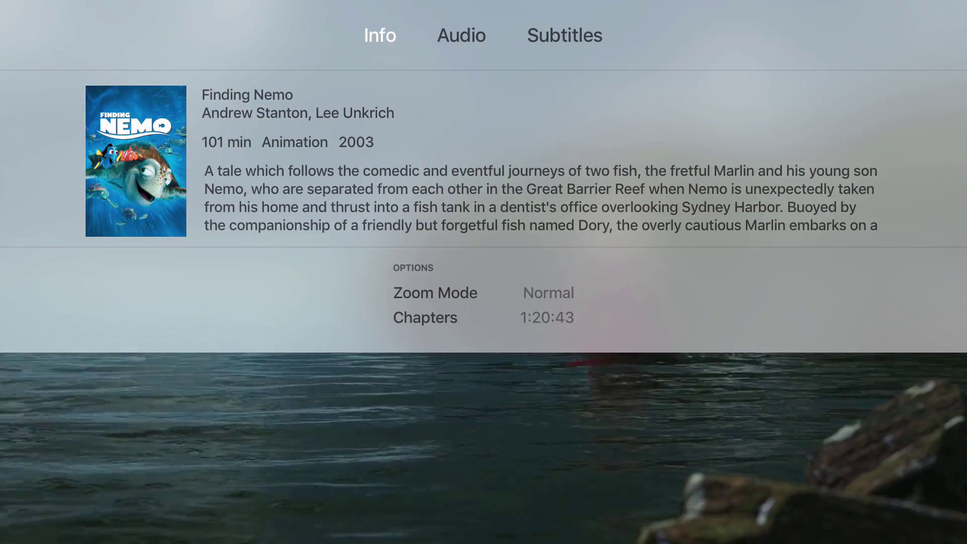
Check the English audio track, then review subtitle style: Default font, Medium, White, Bordered
{"action": "key", "text": "Right"}
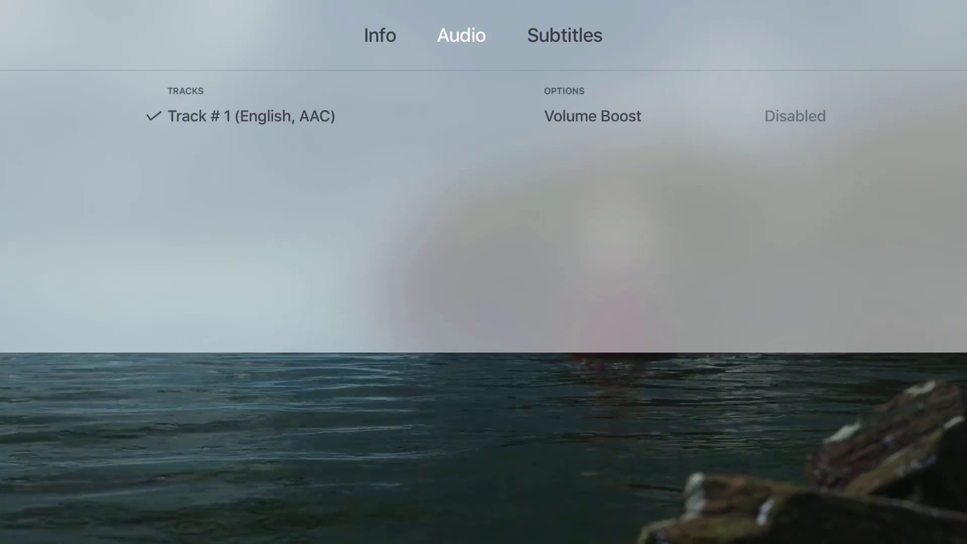
{"action": "key", "text": "Down"}
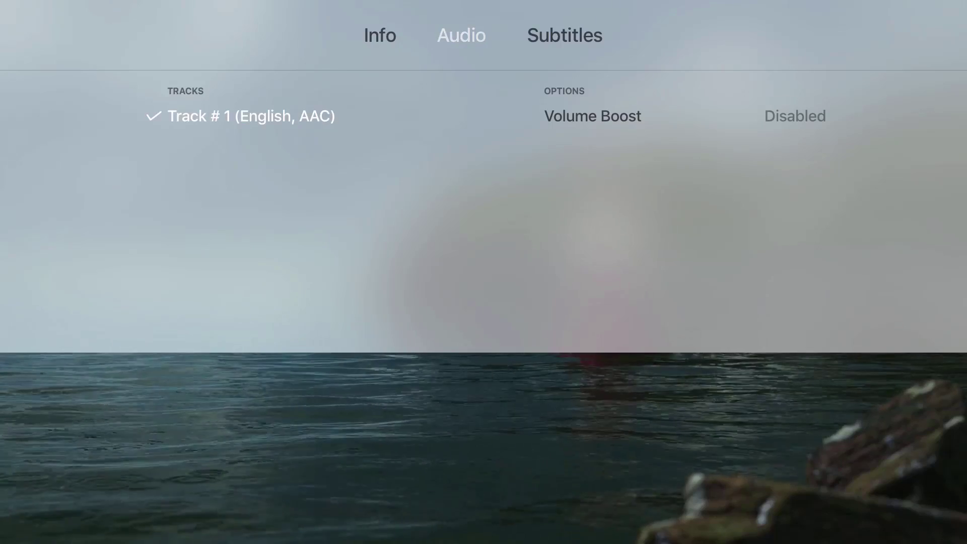
{"action": "key", "text": "Up"}
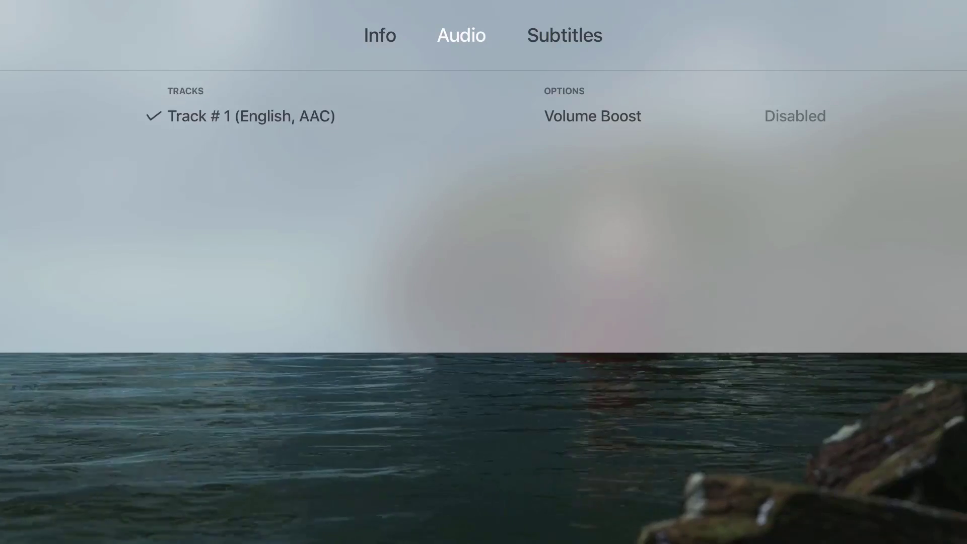
{"action": "key", "text": "Right"}
{"action": "key", "text": "Down"}
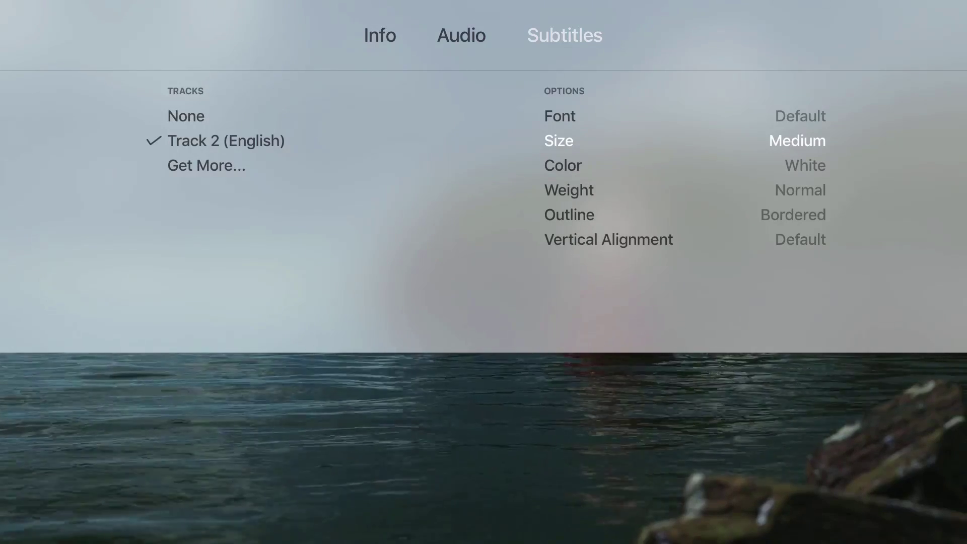
{"action": "key", "text": "Down"}
{"action": "key", "text": "Down"}
{"action": "key", "text": "Up"}
{"action": "key", "text": "Up"}
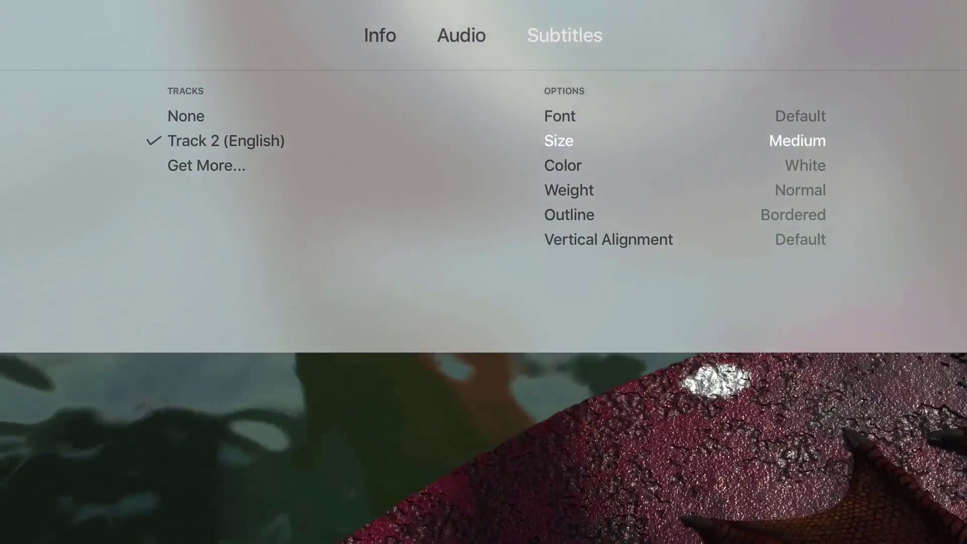
{"action": "key", "text": "Down"}
{"action": "key", "text": "Down"}
{"action": "key", "text": "Down"}
{"action": "key", "text": "Down"}
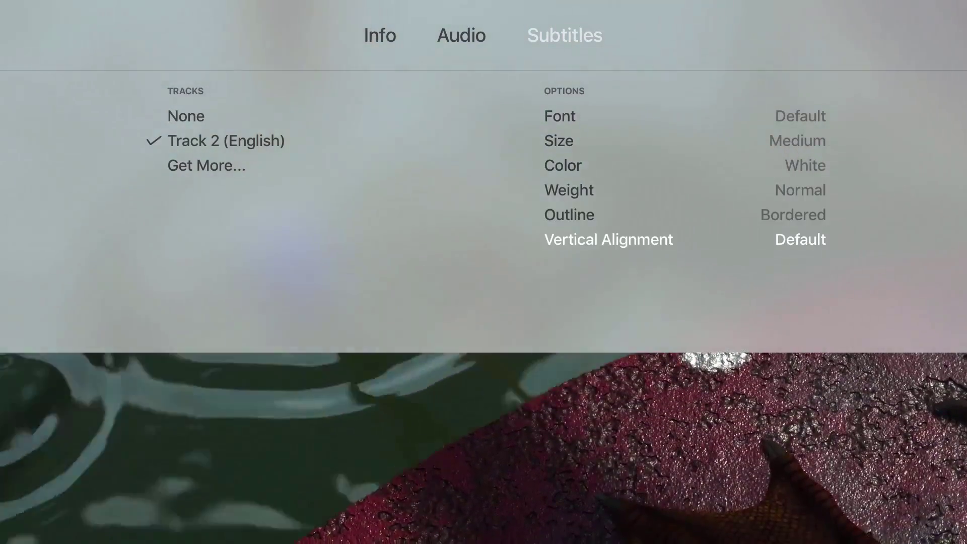
{"action": "key", "text": "Left"}
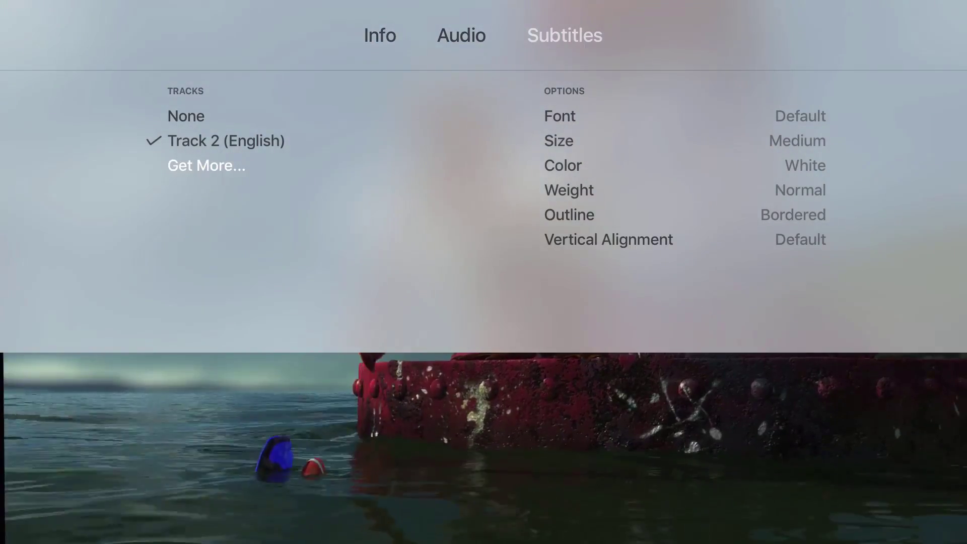
{"action": "key", "text": "Return"}
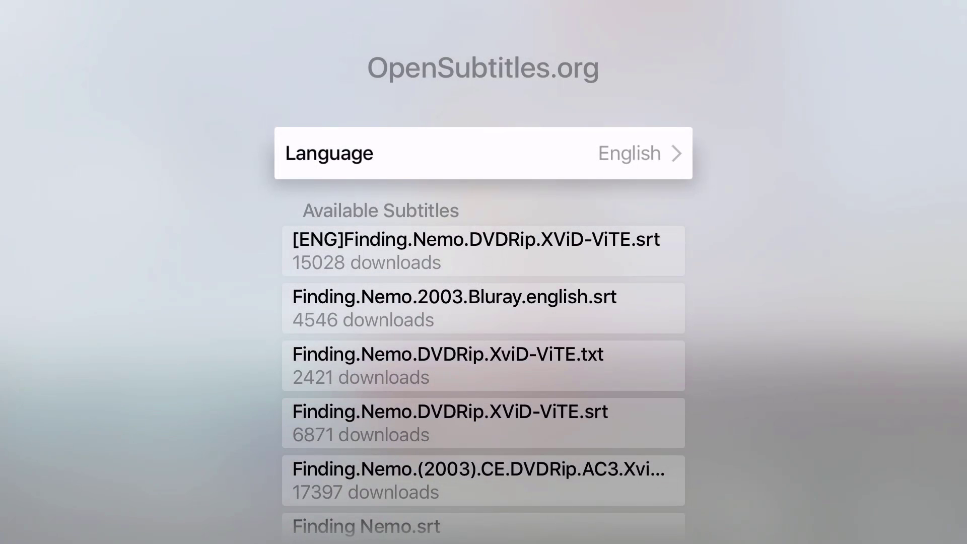
{"action": "key", "text": "Down"}
{"action": "key", "text": "Down"}
{"action": "key", "text": "Down"}
{"action": "key", "text": "Down"}
{"action": "key", "text": "Down"}
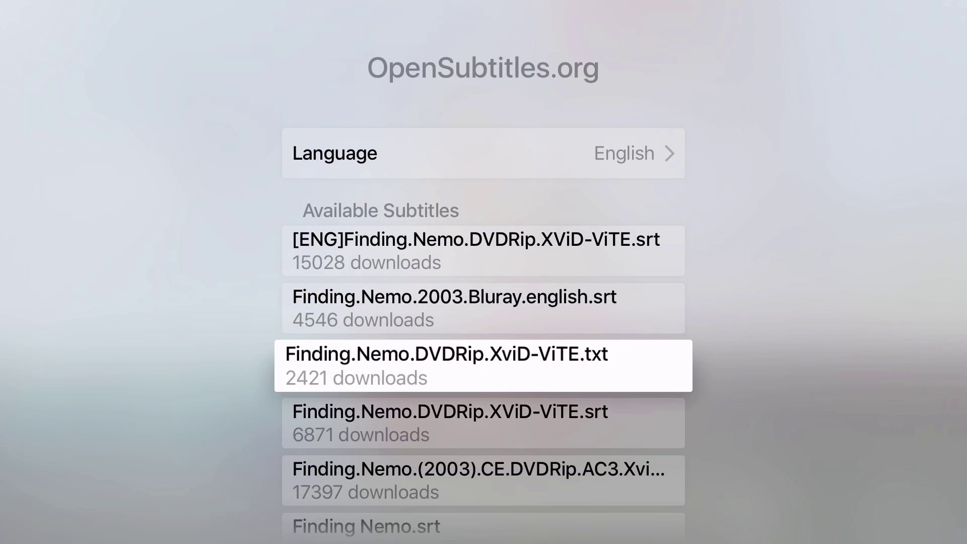
{"action": "key", "text": "Down"}
{"action": "key", "text": "Down"}
{"action": "key", "text": "Down"}
{"action": "key", "text": "Down"}
{"action": "key", "text": "Down"}
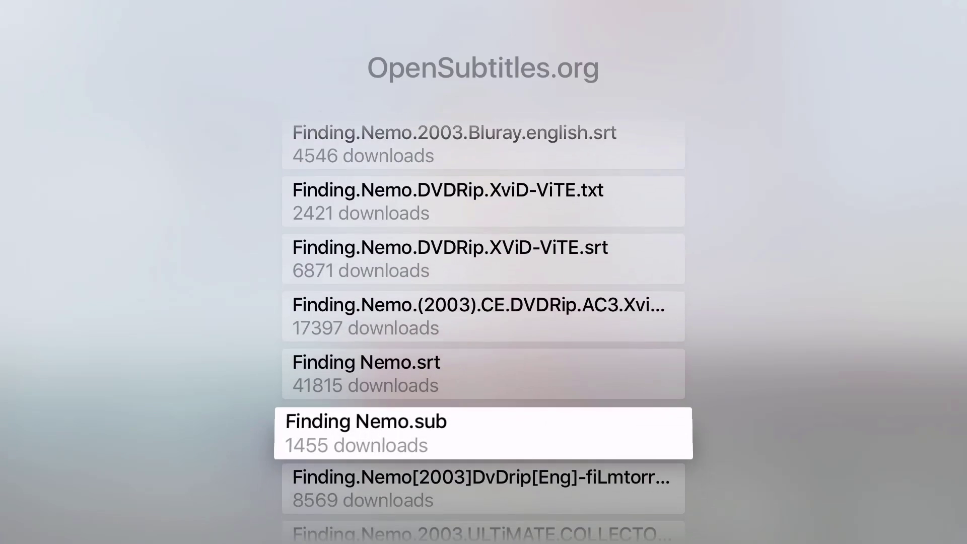
{"action": "key", "text": "Down"}
{"action": "key", "text": "Down"}
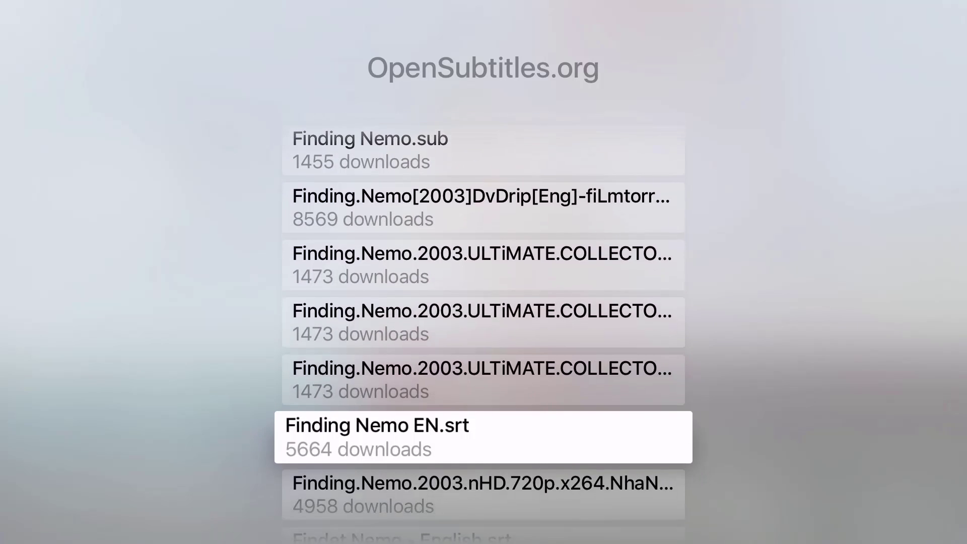
{"action": "key", "text": "Return"}
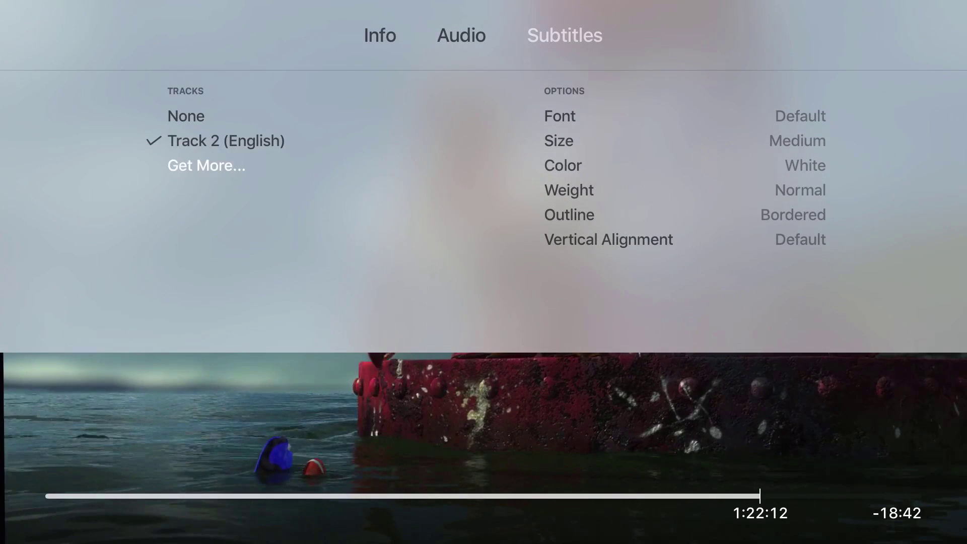
Open Finding Nemo's chapter list from the Info tab and look through its start times
{"action": "key", "text": "Up"}
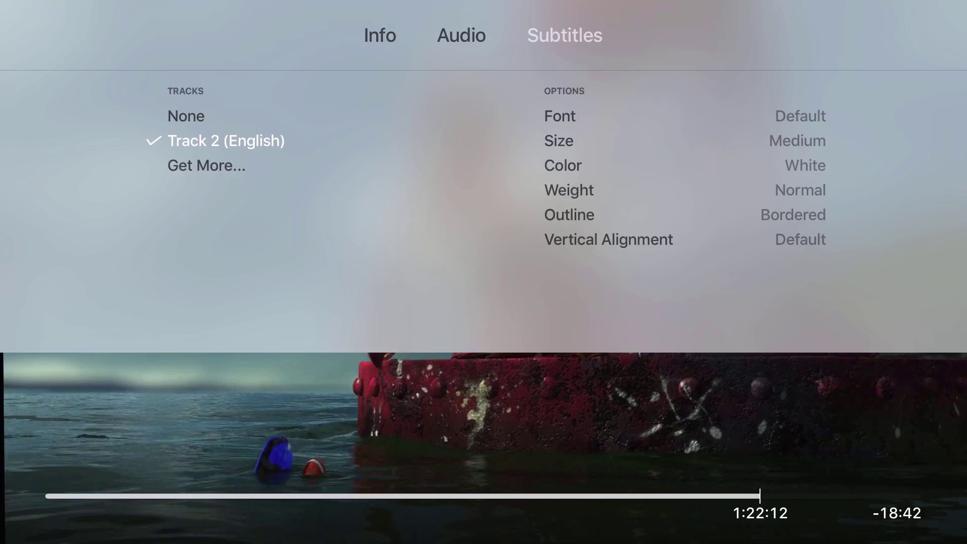
{"action": "key", "text": "Up"}
{"action": "key", "text": "Up"}
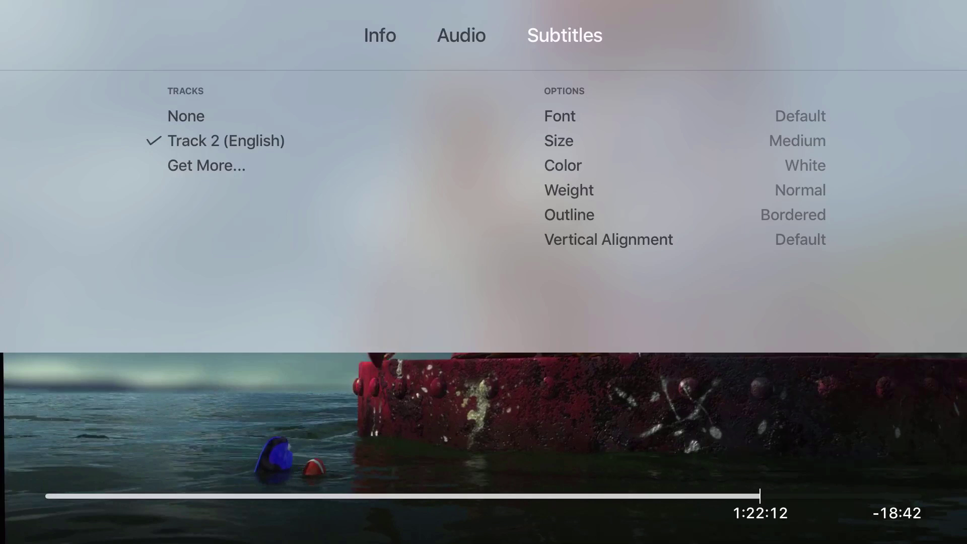
{"action": "key", "text": "Left"}
{"action": "key", "text": "Left"}
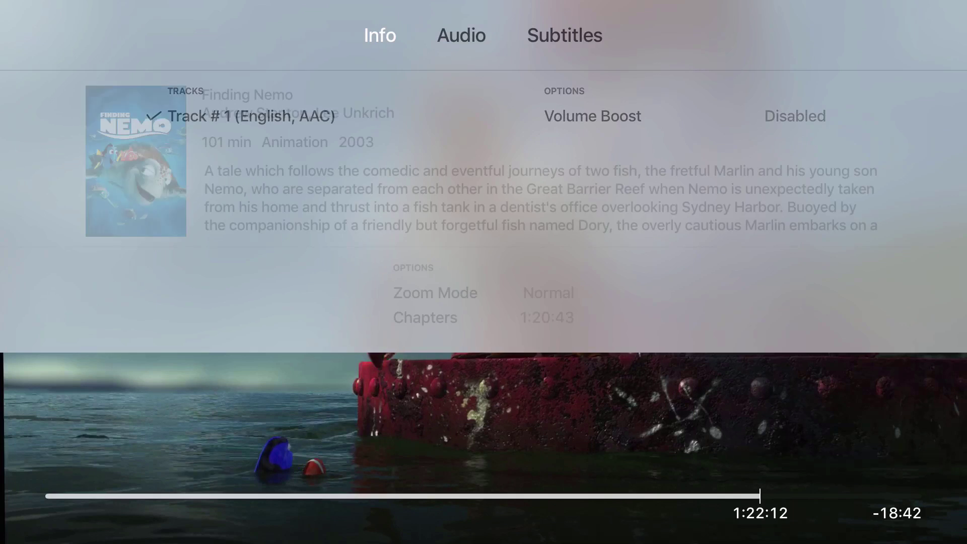
{"action": "key", "text": "Down"}
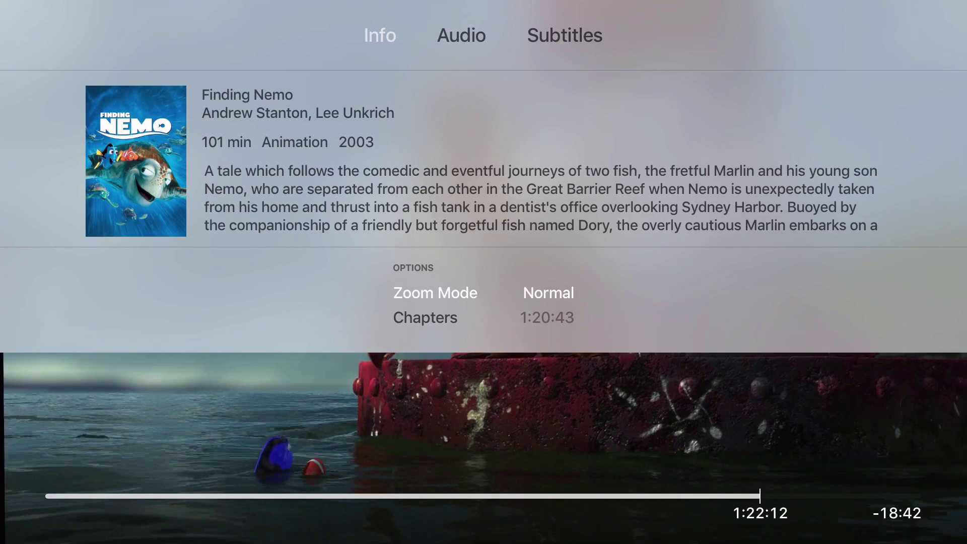
{"action": "key", "text": "Down"}
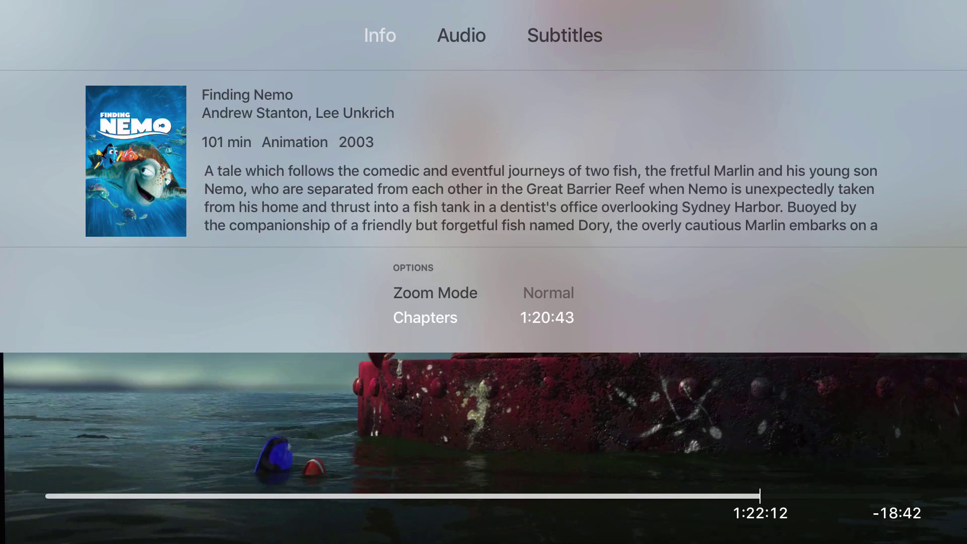
{"action": "key", "text": "Return"}
{"action": "key", "text": "Down"}
{"action": "key", "text": "Down"}
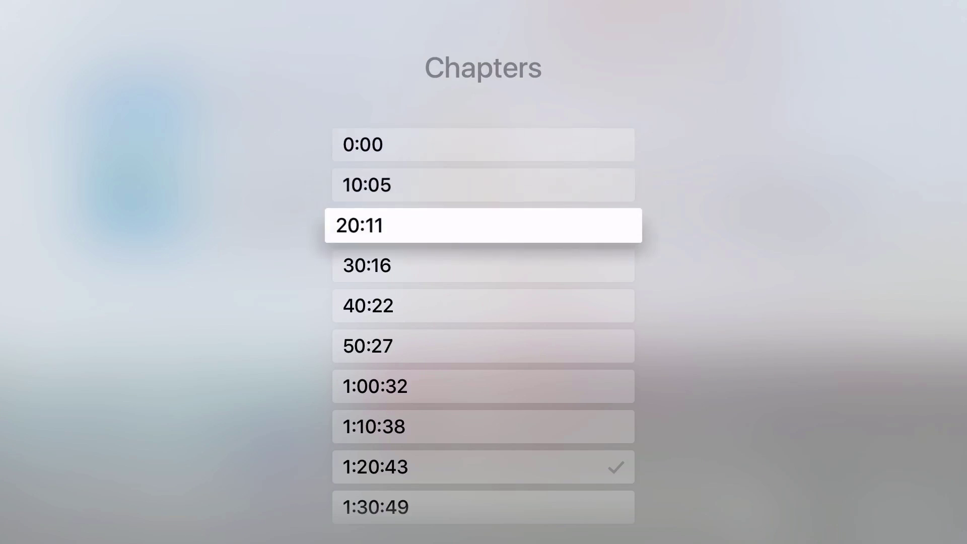
{"action": "key", "text": "Down"}
{"action": "key", "text": "Down"}
{"action": "key", "text": "Down"}
{"action": "key", "text": "Down"}
{"action": "key", "text": "Down"}
{"action": "key", "text": "Down"}
{"action": "key", "text": "Down"}
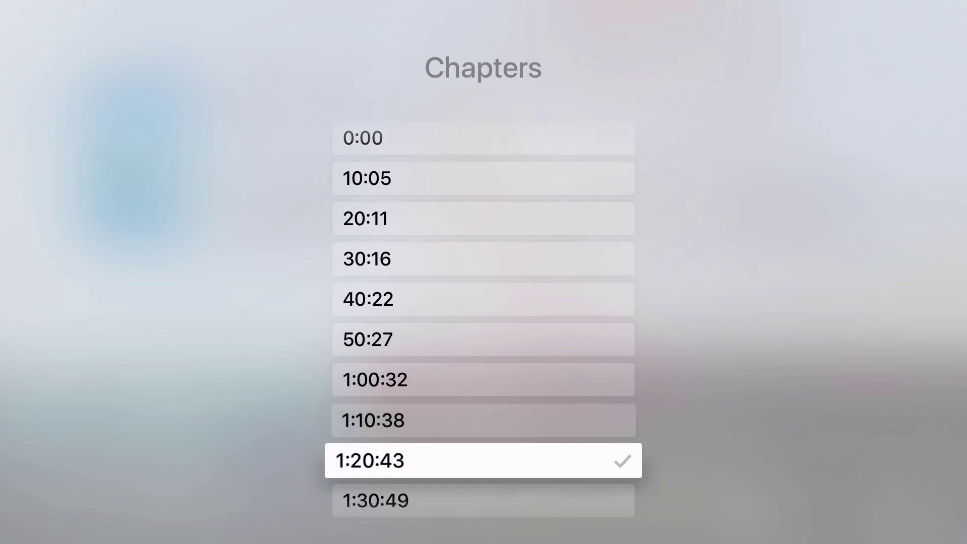
Close the chapter list and info panel, then stop playback
{"action": "key", "text": "Escape"}
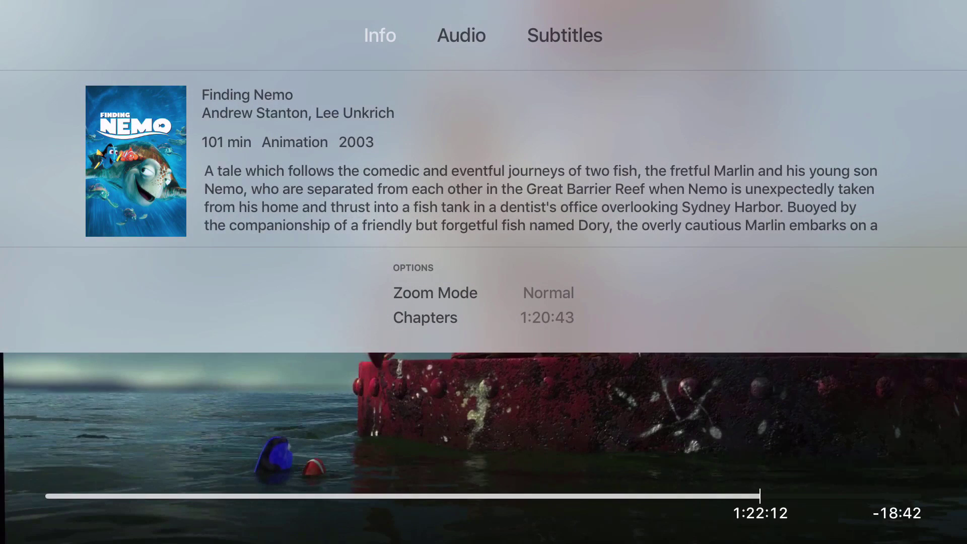
{"action": "key", "text": "Escape"}
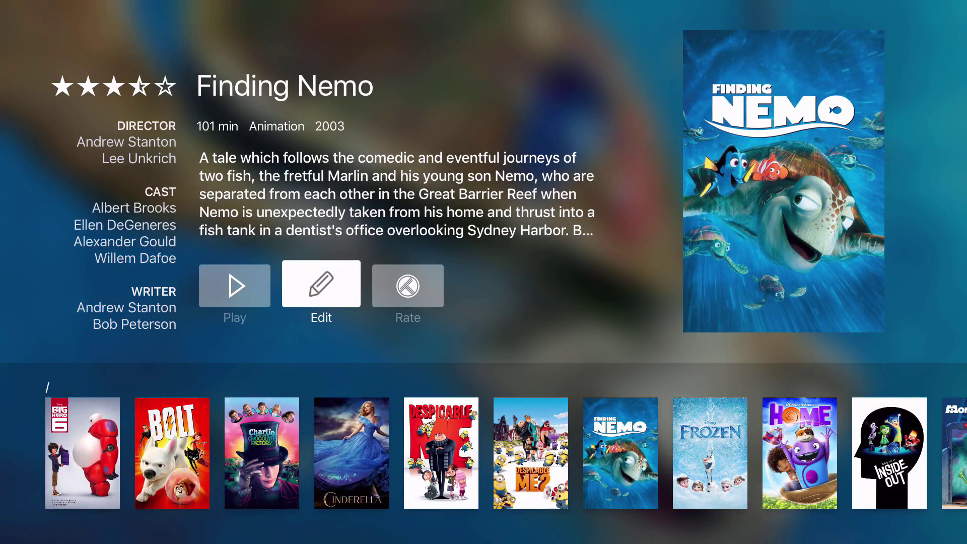
Go back from Finding Nemo to the Album folders and move to Friends, Season 1
{"action": "key", "text": "Escape"}
{"action": "key", "text": "Down"}
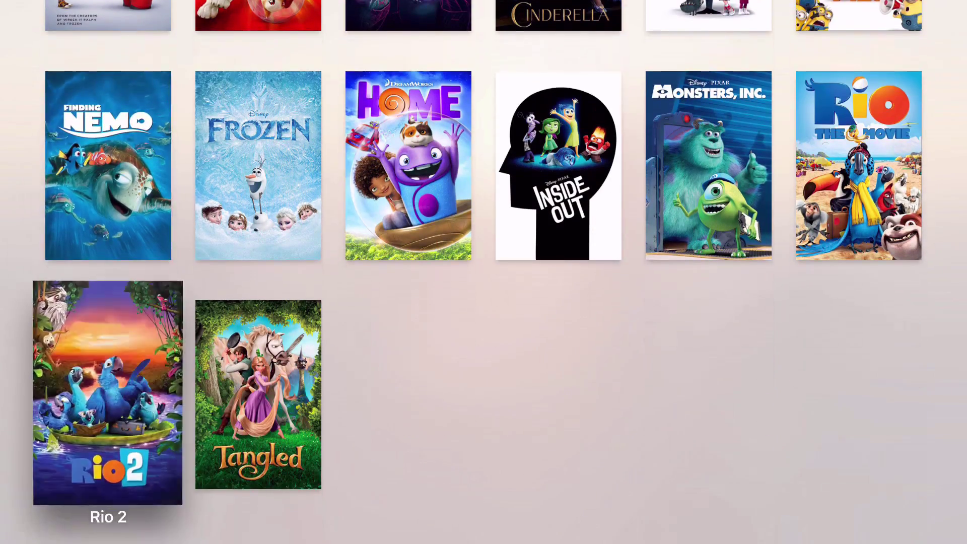
{"action": "key", "text": "Up"}
{"action": "key", "text": "Up"}
{"action": "key", "text": "Escape"}
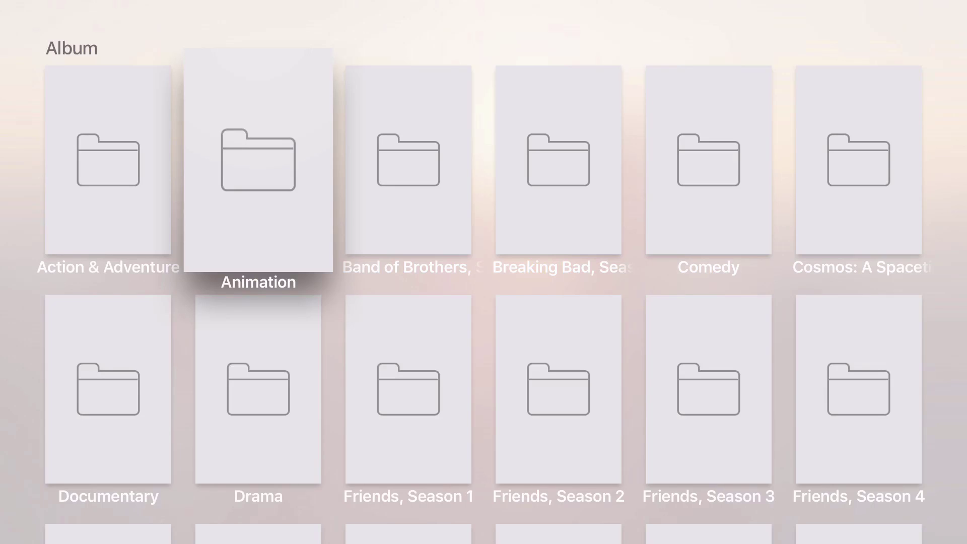
{"action": "key", "text": "Down"}
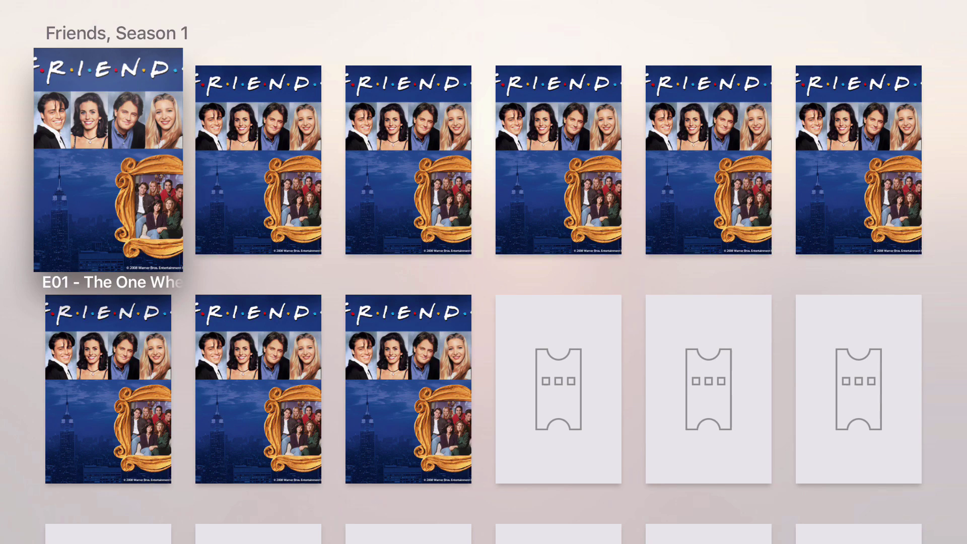
Browse Friends Season 1 episodes E01 to E05, then return to the Infuse home screen
{"action": "key", "text": "Right"}
{"action": "key", "text": "Right"}
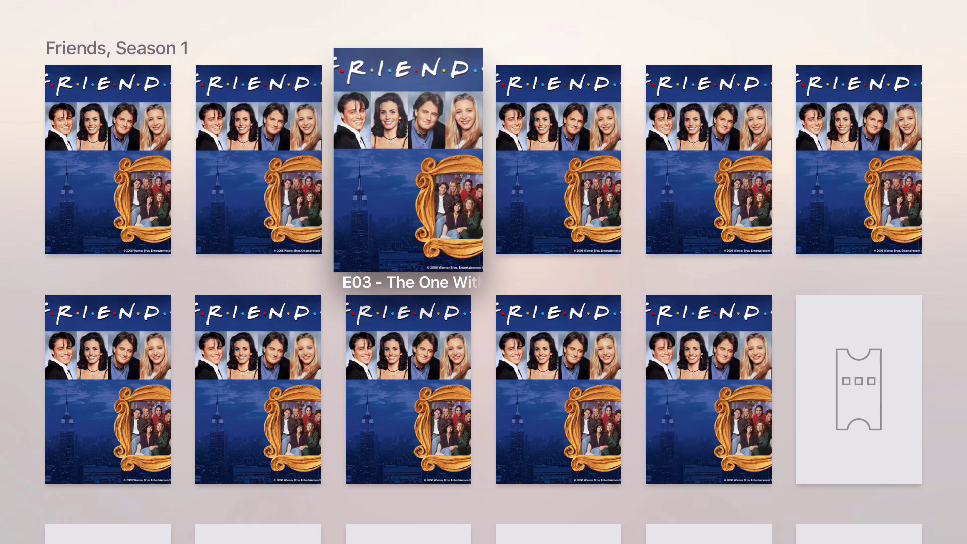
{"action": "key", "text": "Left"}
{"action": "key", "text": "Left"}
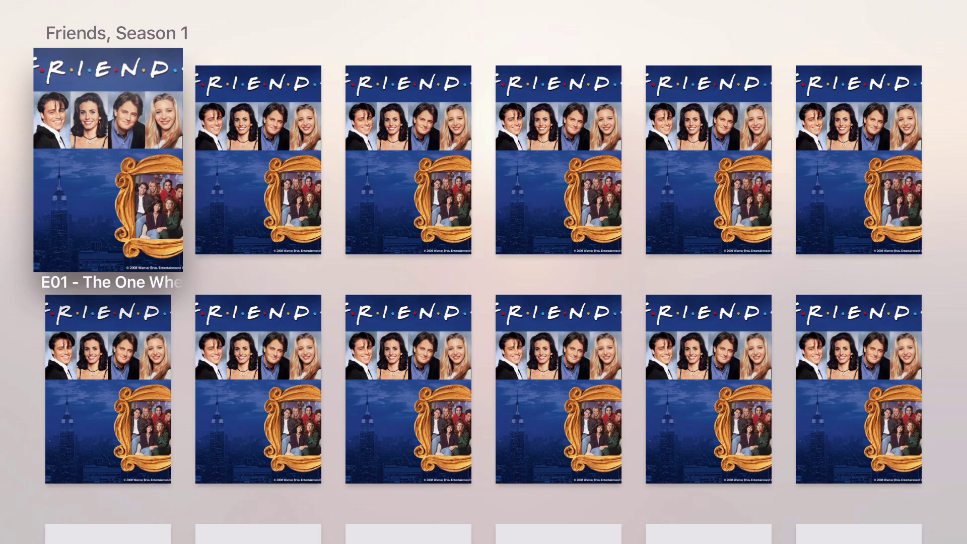
{"action": "key", "text": "Right"}
{"action": "key", "text": "Right"}
{"action": "key", "text": "Right"}
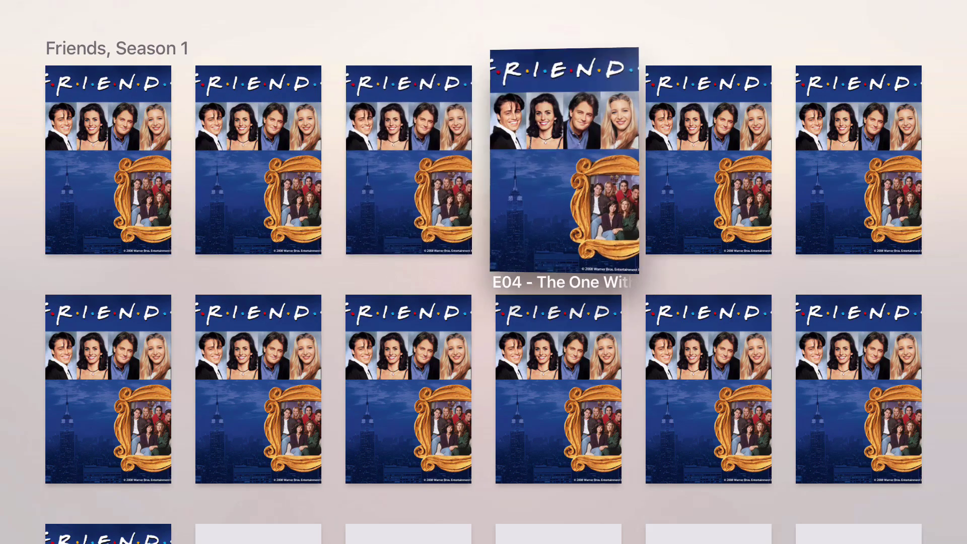
{"action": "key", "text": "Right"}
{"action": "key", "text": "Escape"}
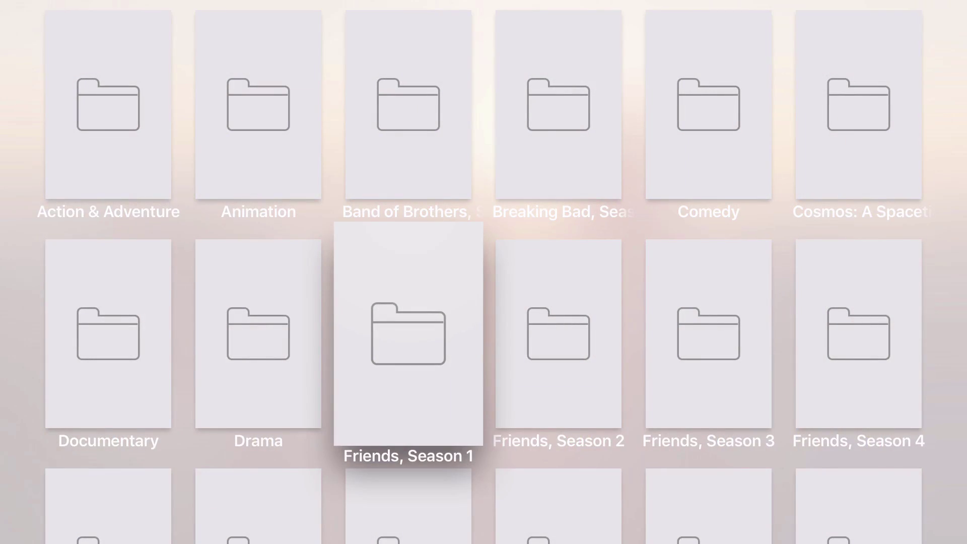
{"action": "key", "text": "Escape"}
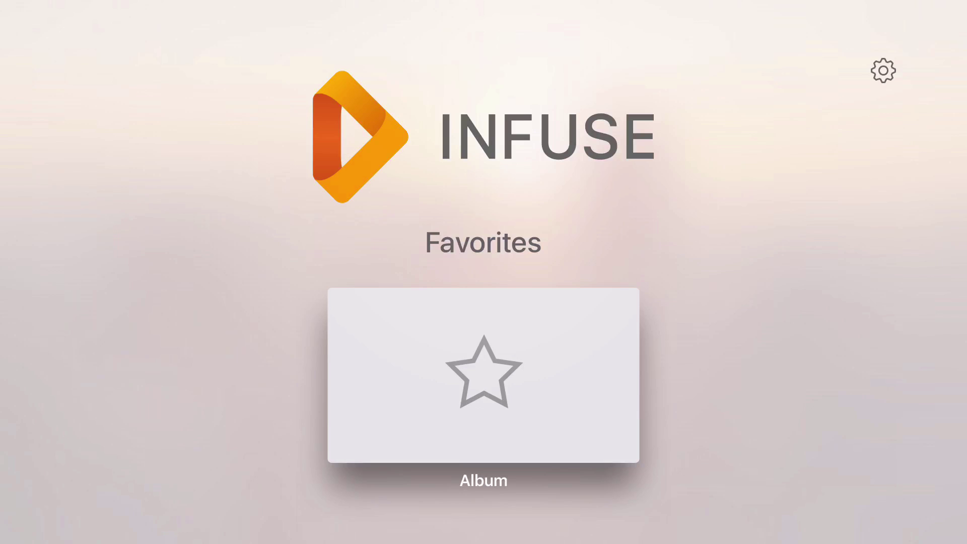